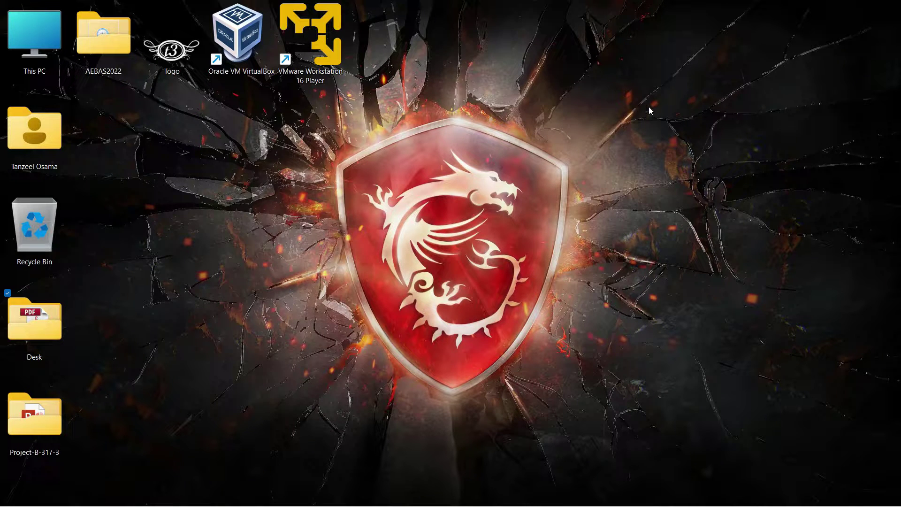
# Examine the file type of the jdk-19_windows-x64_bin installer package in the properties from the Downloads folder
pyautogui.doubleClick(41, 43)
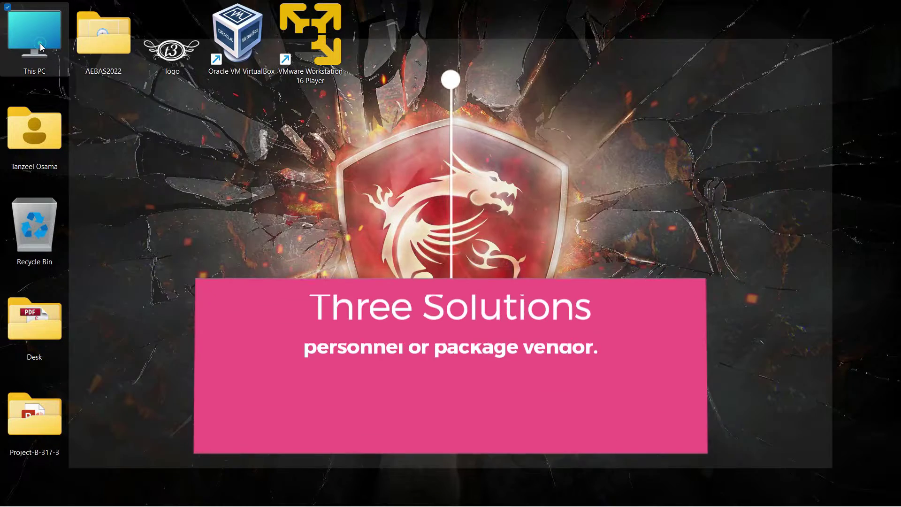
pyautogui.click(52, 171)
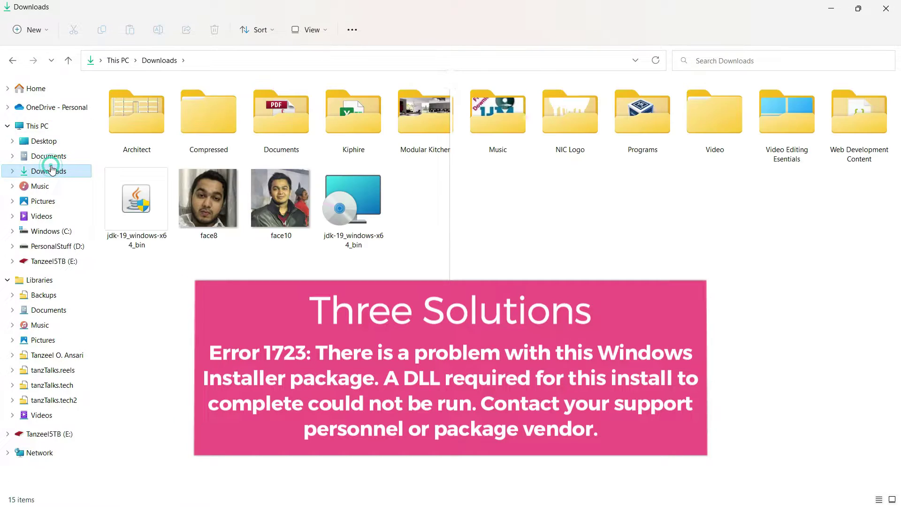
pyautogui.click(341, 214)
pyautogui.rightClick(341, 214)
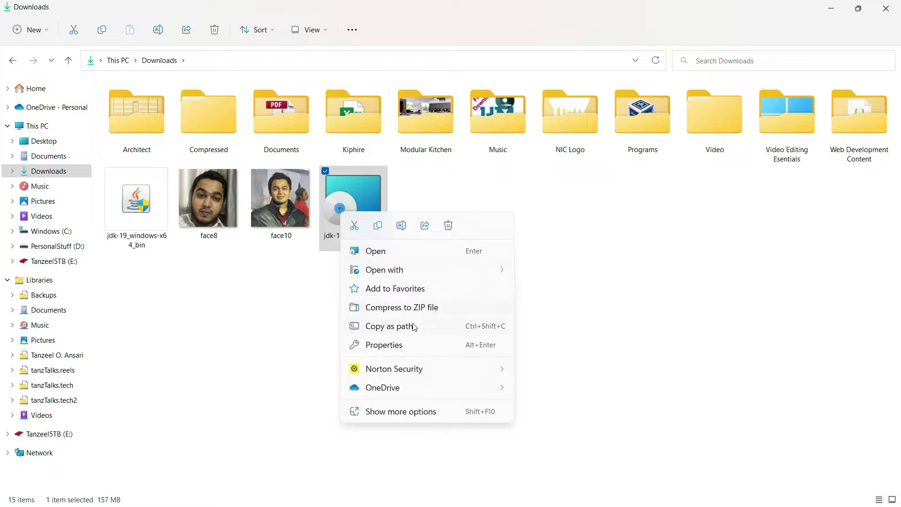
pyautogui.click(415, 344)
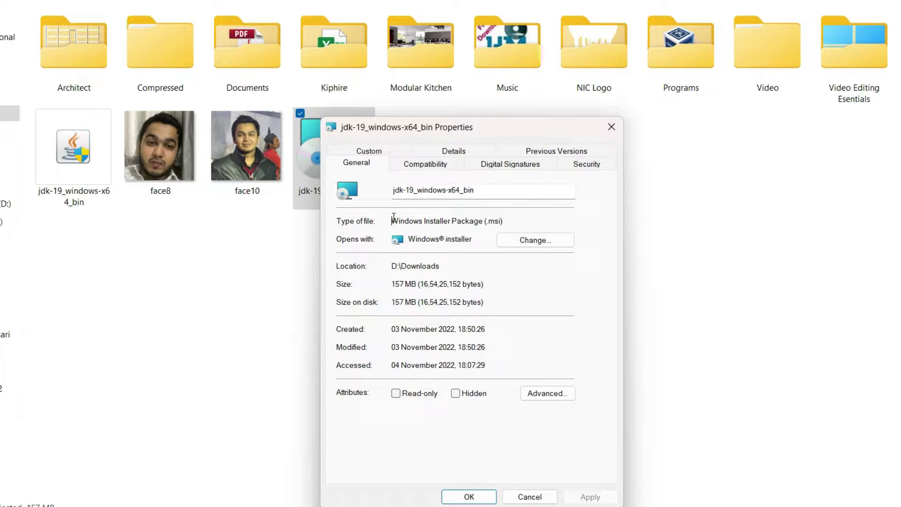
pyautogui.moveTo(394, 221); pyautogui.dragTo(513, 218)
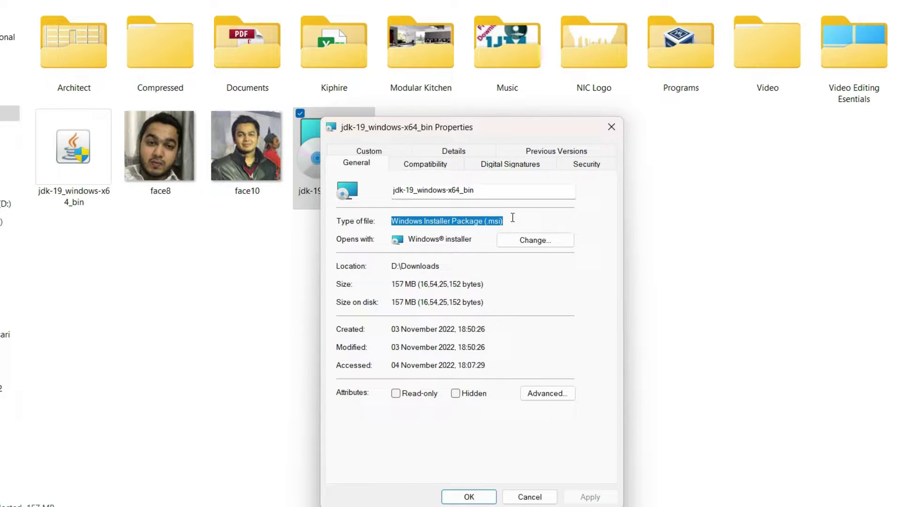
pyautogui.click(516, 219)
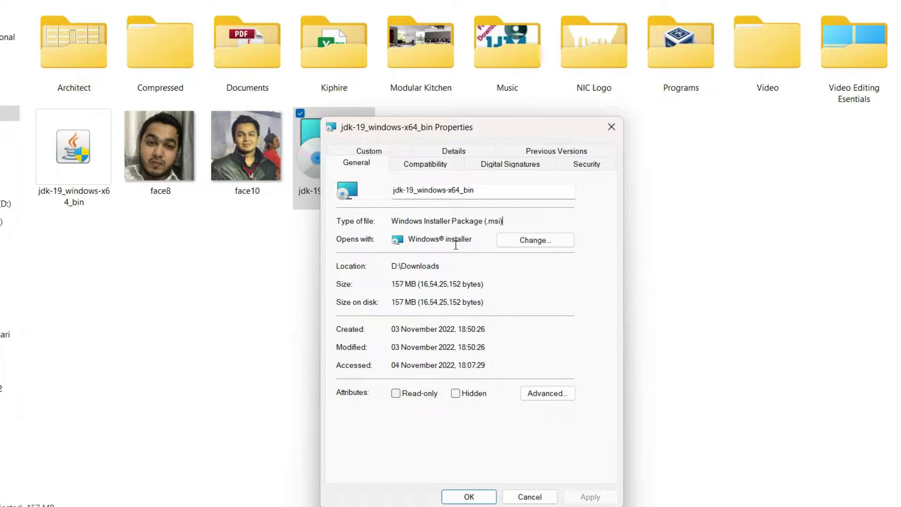
pyautogui.click(612, 127)
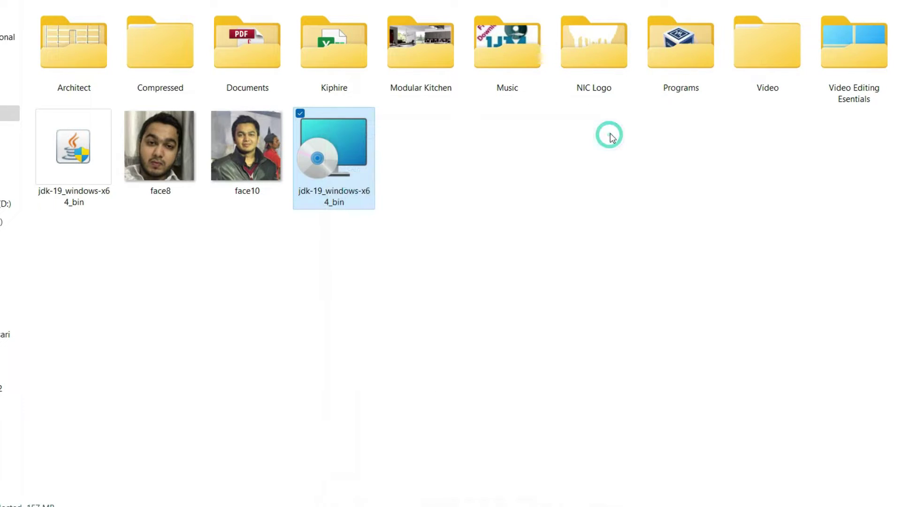
# Try to install the JDK by running the jdk-19_windows-x64_bin .msi package directly, dismiss the error and exit the wizard
pyautogui.doubleClick(309, 157)
pyautogui.click(539, 248)
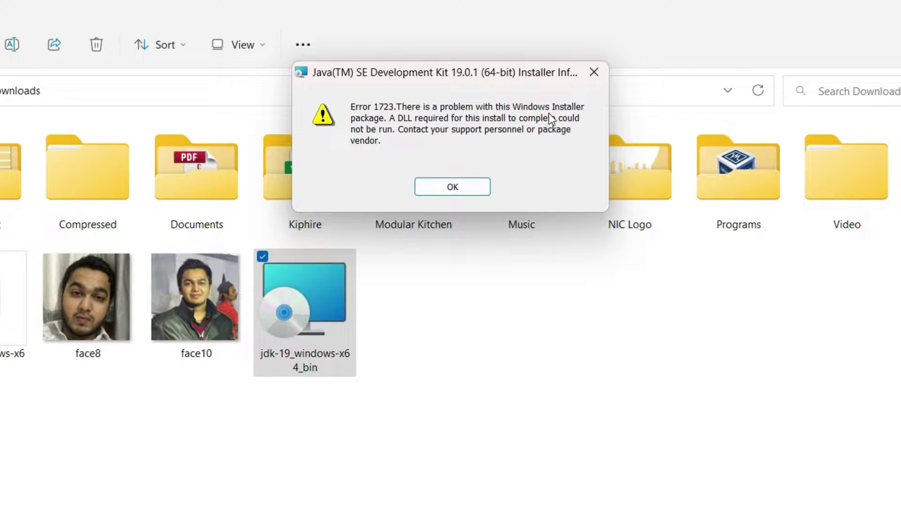
pyautogui.click(429, 185)
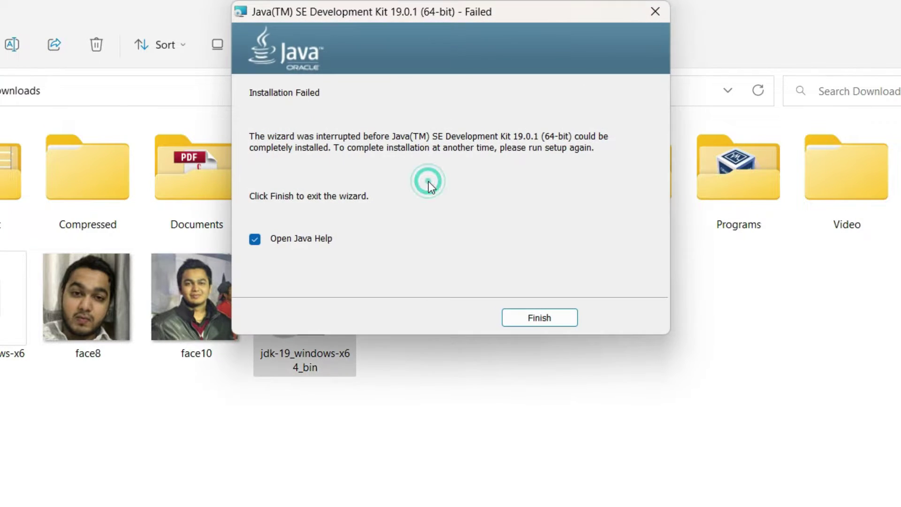
pyautogui.click(540, 318)
pyautogui.click(538, 317)
pyautogui.click(464, 186)
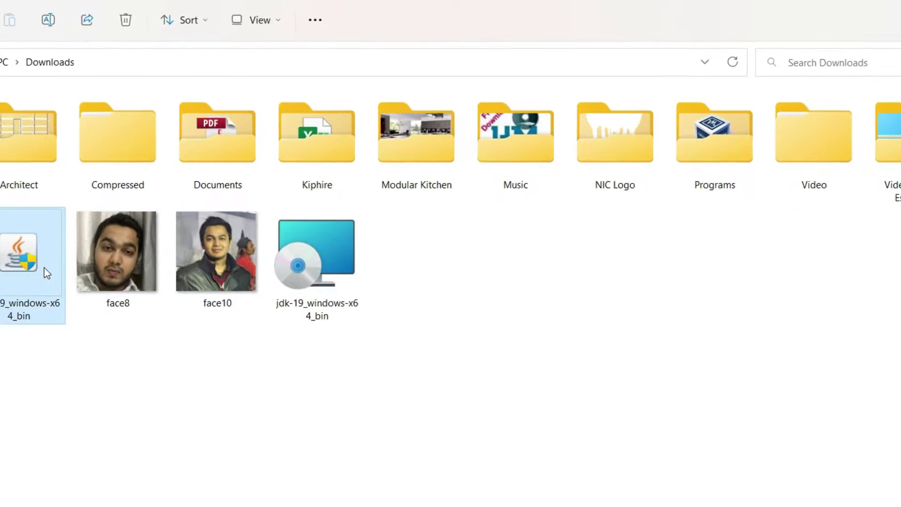
# Compare the run options offered for the JDK .exe installer and the .msi package, checking for Run as administrator
pyautogui.rightClick(7, 314)
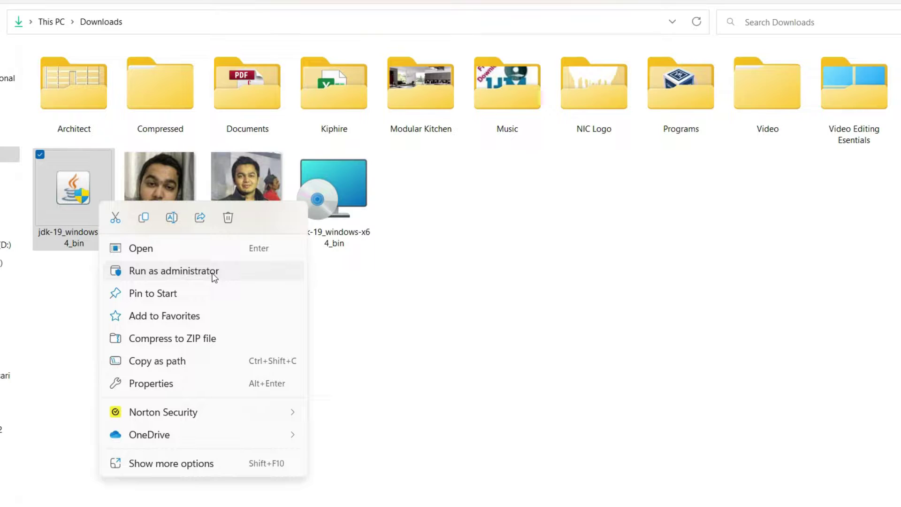
pyautogui.click(329, 270)
pyautogui.rightClick(339, 227)
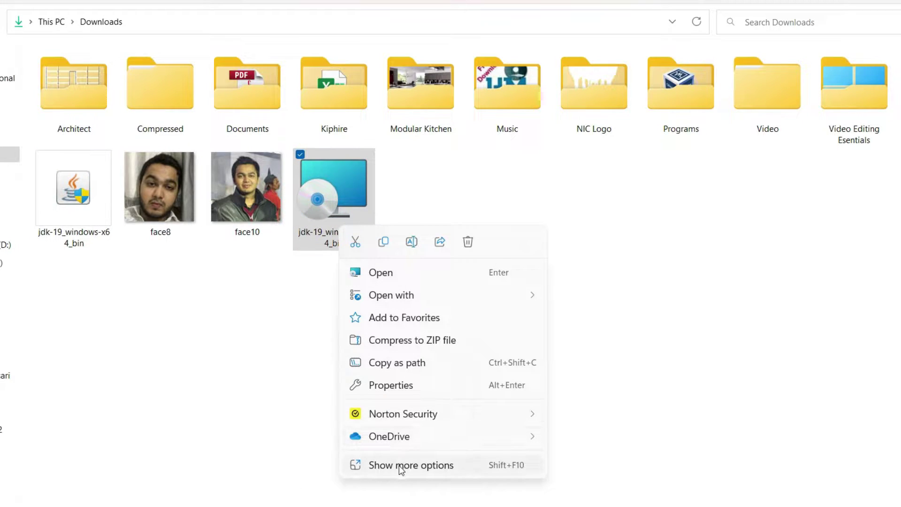
pyautogui.click(383, 465)
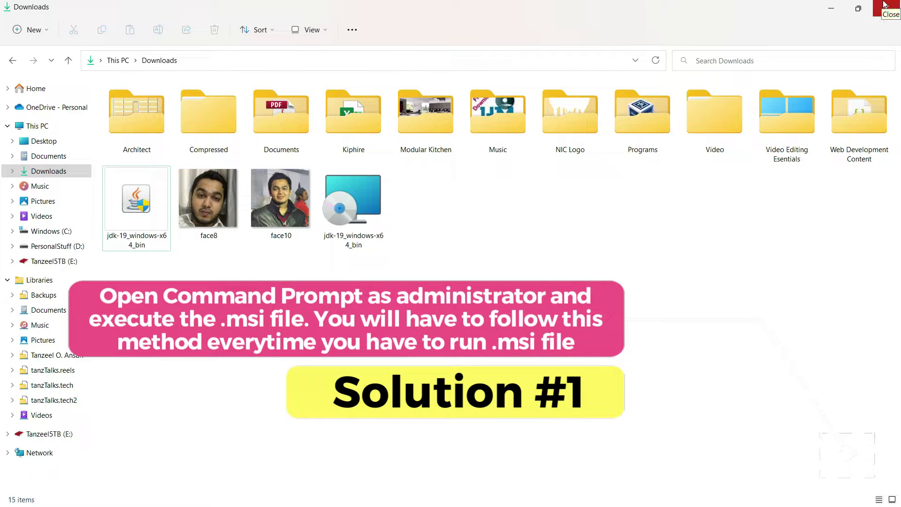
# Search for cmd and run Command Prompt as administrator
pyautogui.press('super')
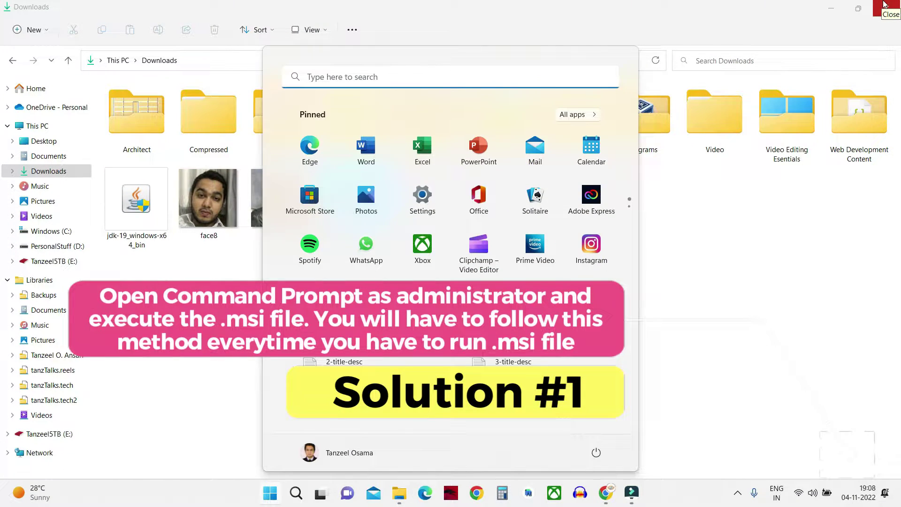
pyautogui.write('cmd')
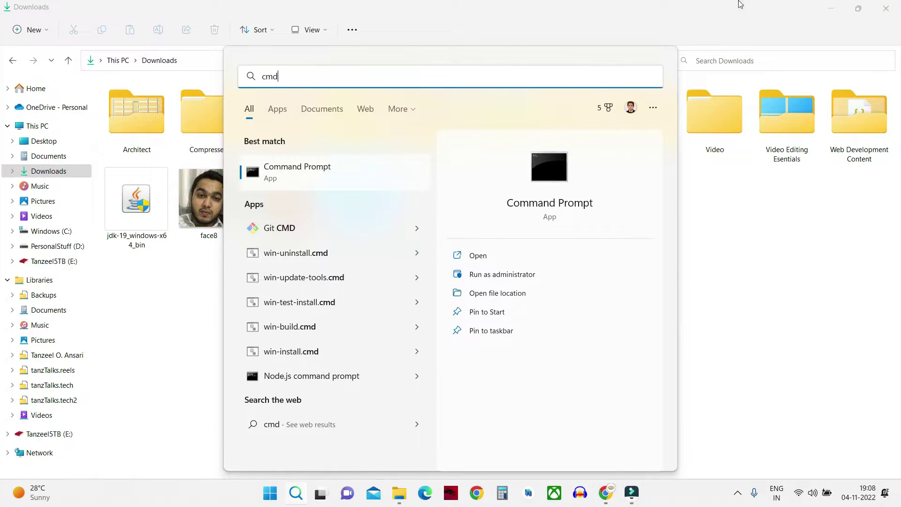
pyautogui.rightClick(326, 180)
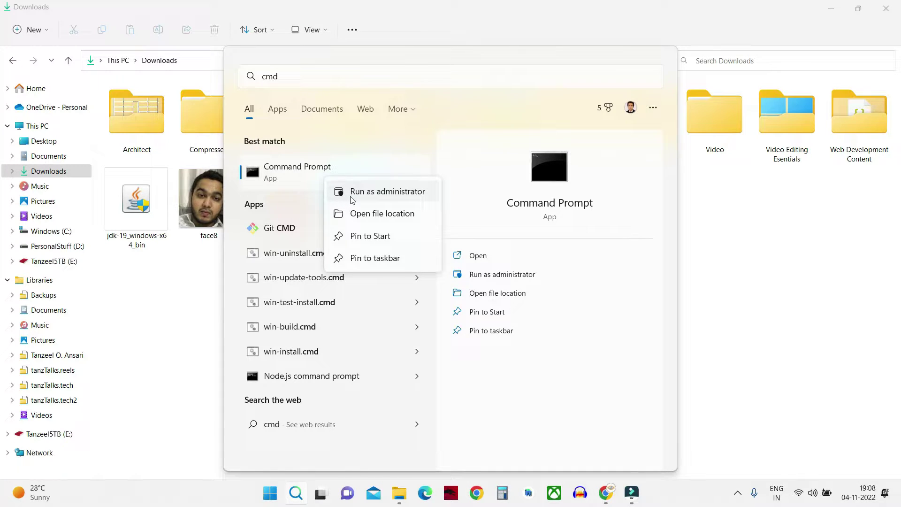
pyautogui.click(421, 193)
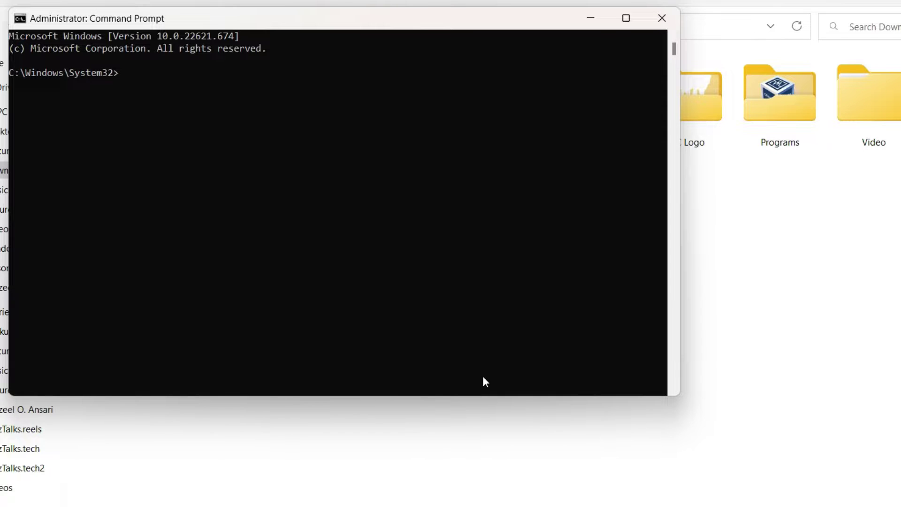
# Enter msiexec.exe /i at the prompt and place the .msi file's properties beside the Command Prompt
pyautogui.write('msiexec.exe /i')
pyautogui.click(772, 341)
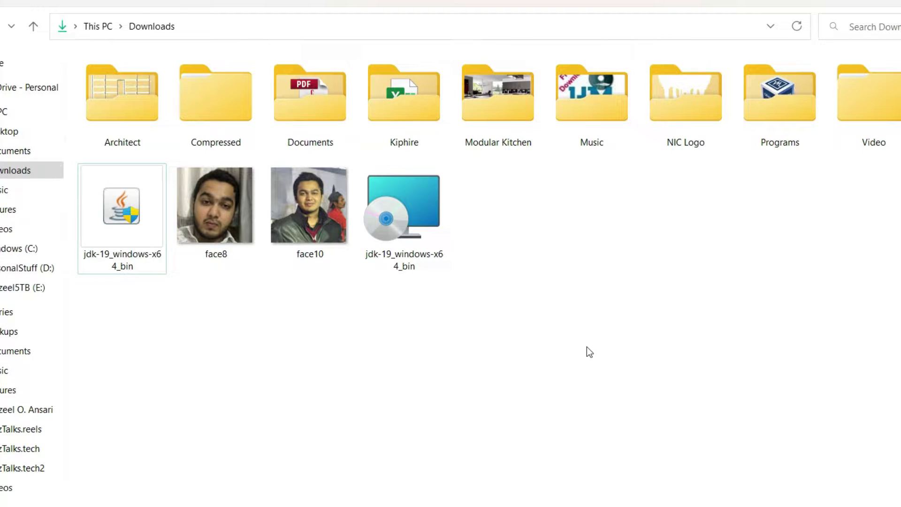
pyautogui.rightClick(413, 225)
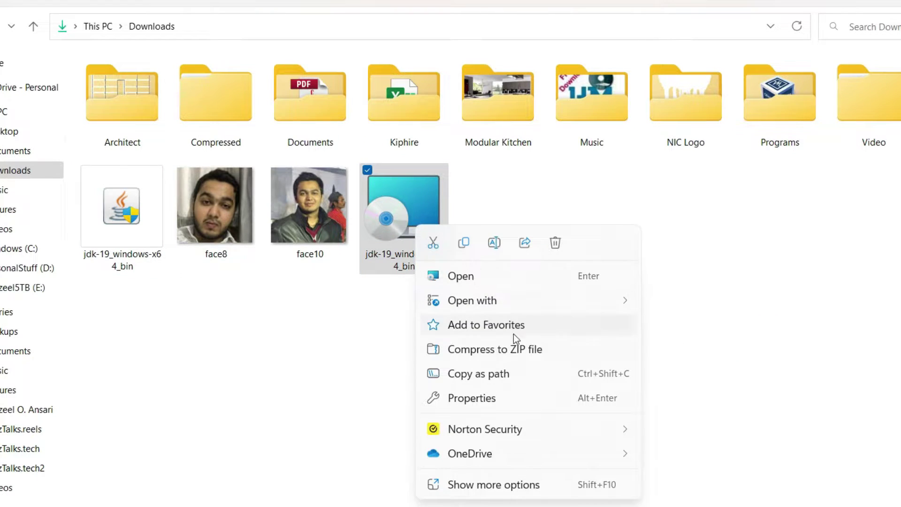
pyautogui.click(508, 399)
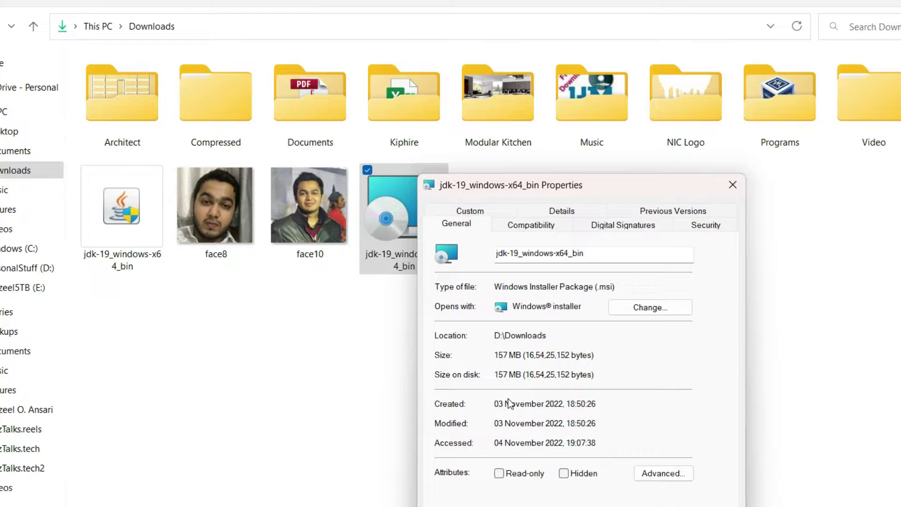
pyautogui.press('super+Down')
pyautogui.moveTo(641, 183); pyautogui.dragTo(752, 1)
# Copy the package's folder location D:\Downloads from its properties and append it to the msiexec command
pyautogui.moveTo(672, 147); pyautogui.dragTo(586, 147)
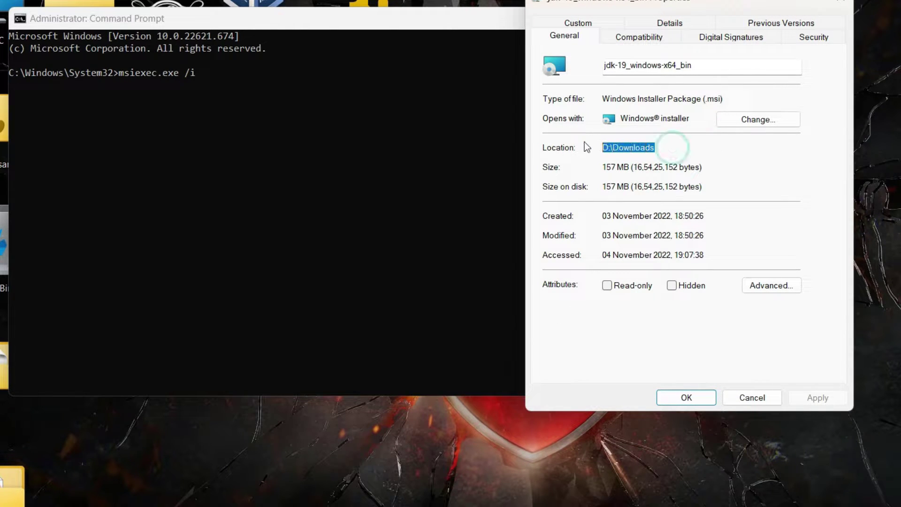
pyautogui.rightClick(608, 147)
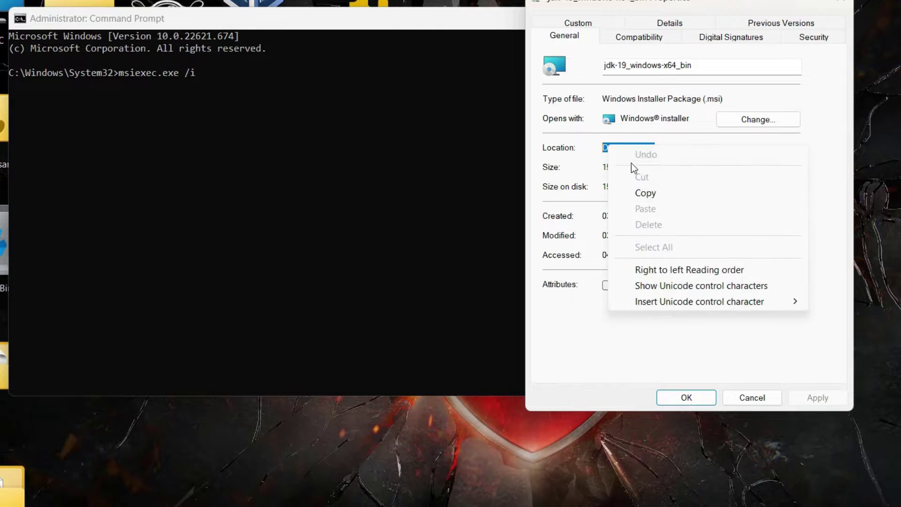
pyautogui.click(645, 194)
pyautogui.click(382, 76)
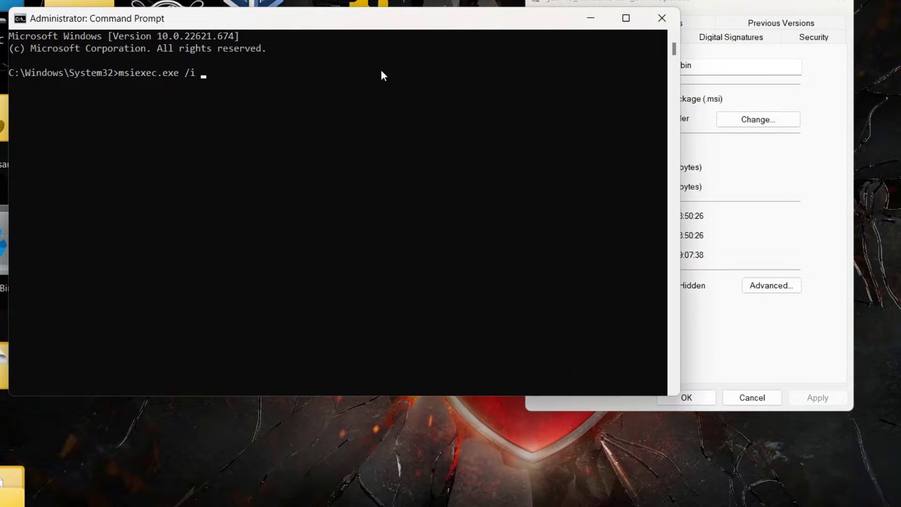
pyautogui.hotkey('ctrl', 'v')
# Complete the path with the copied file name as \jdk-19_windows-x64_bin.msi and run the msiexec command
pyautogui.click(719, 70)
pyautogui.moveTo(750, 65); pyautogui.dragTo(601, 66)
pyautogui.rightClick(616, 70)
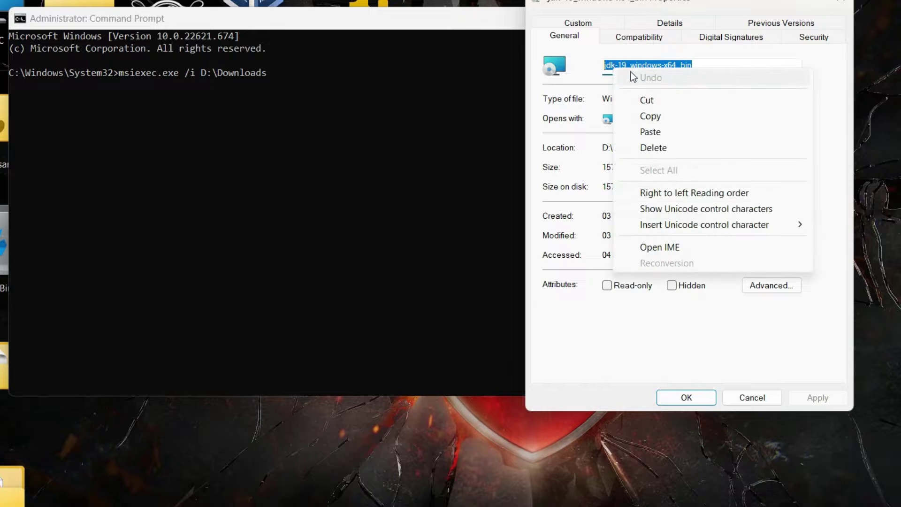
pyautogui.click(662, 119)
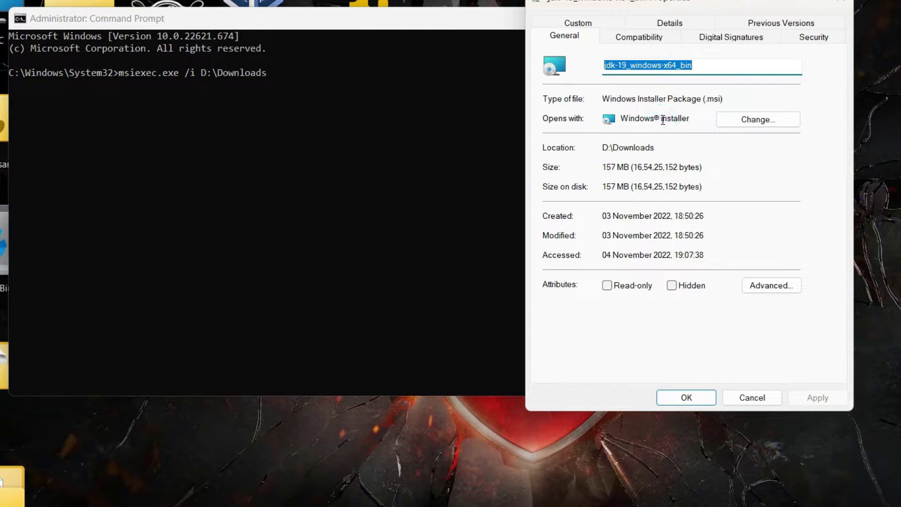
pyautogui.click(398, 80)
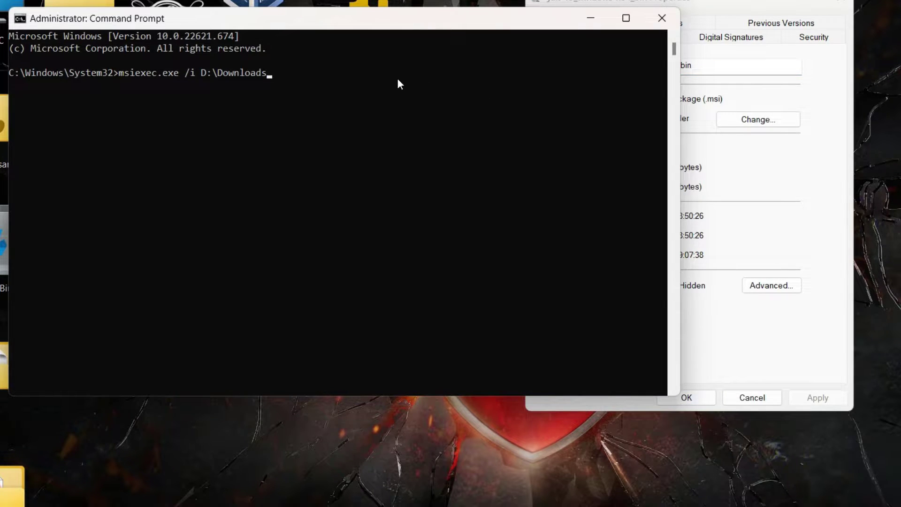
pyautogui.write('\\')
pyautogui.hotkey('ctrl', 'v')
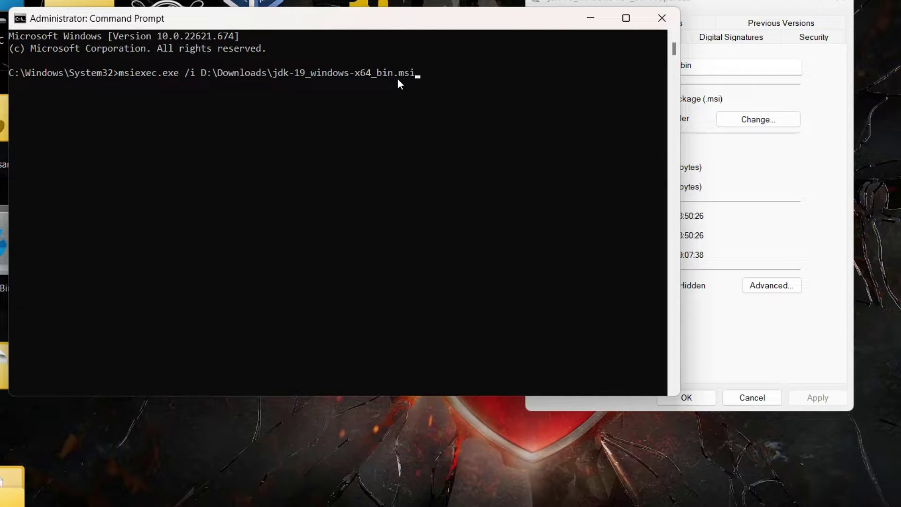
pyautogui.press('Return')
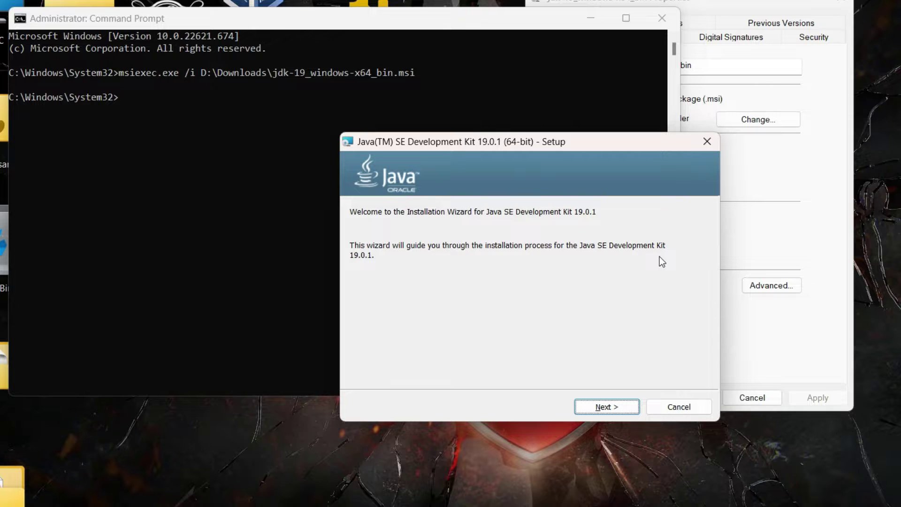
# Advance the JDK setup wizard to the destination folder page and cancel the installation
pyautogui.click(608, 406)
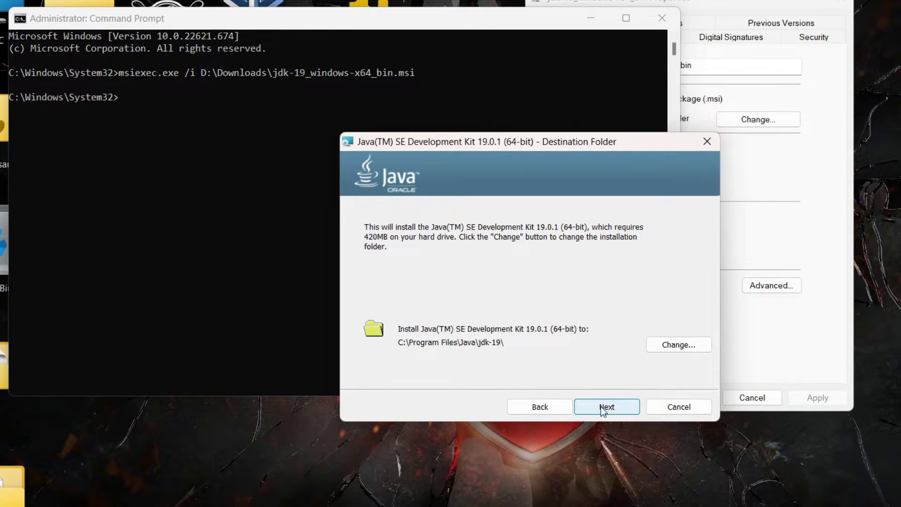
pyautogui.click(677, 407)
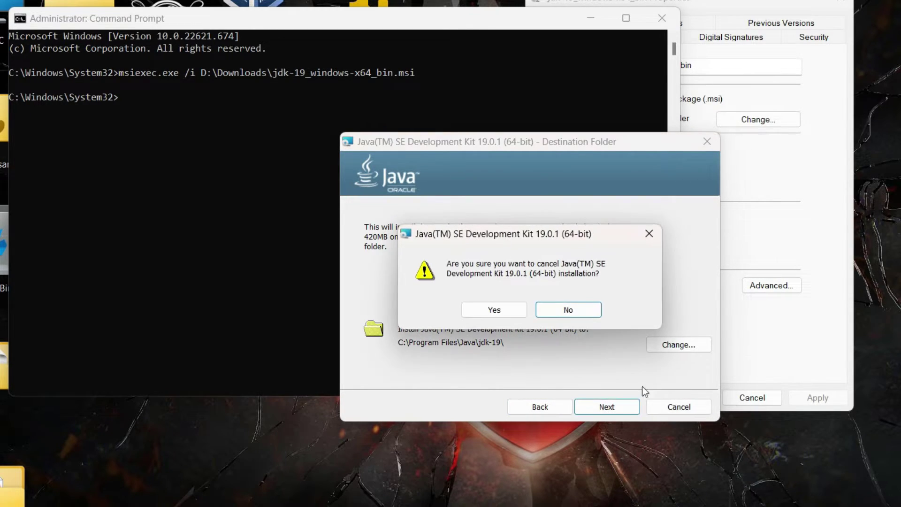
pyautogui.click(491, 311)
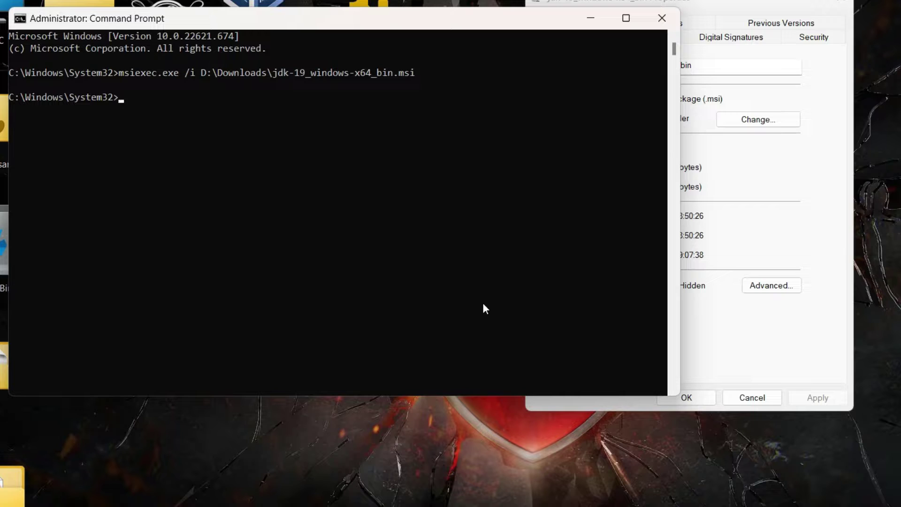
# Recall the msiexec command, enclose the D:\Downloads\jdk-19_windows-x64_bin.msi path in double quotes and run it again
pyautogui.press('Up')
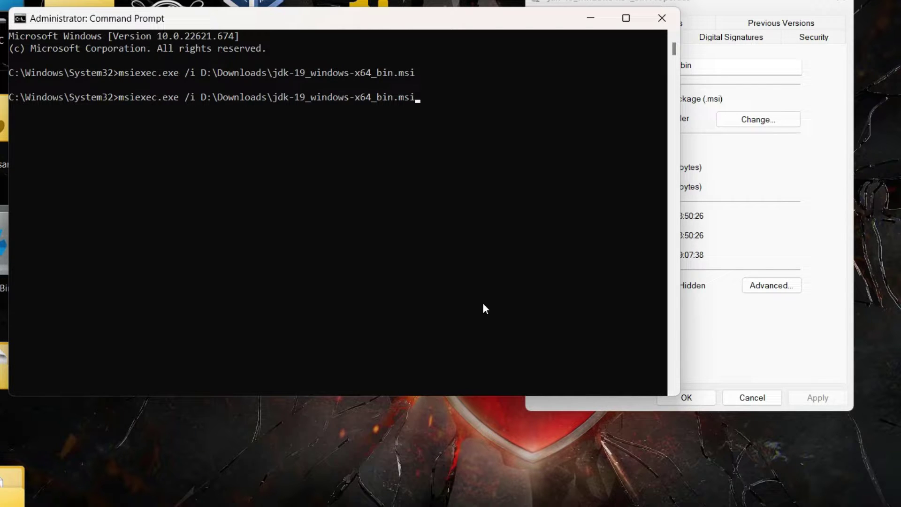
pyautogui.write('"')
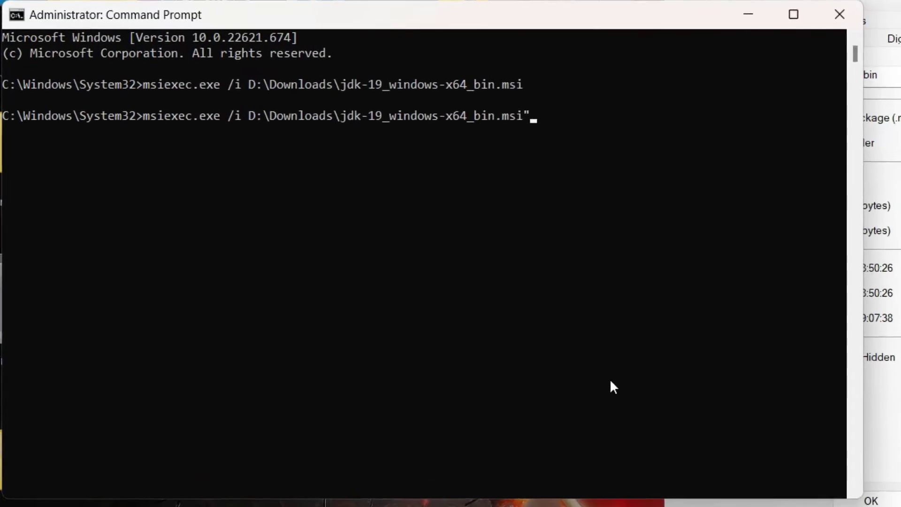
pyautogui.press('Left')
pyautogui.press('Left')
pyautogui.press('Left')
pyautogui.press('Left')
pyautogui.press('Left')
pyautogui.press('Left')
pyautogui.press('Left')
pyautogui.press('Left')
pyautogui.press('Left')
pyautogui.press('Left')
pyautogui.press('Left')
pyautogui.press('Left')
pyautogui.press('Left')
pyautogui.press('Left')
pyautogui.press('Left')
pyautogui.press('Left')
pyautogui.press('Left')
pyautogui.press('Left')
pyautogui.press('Left')
pyautogui.press('Left')
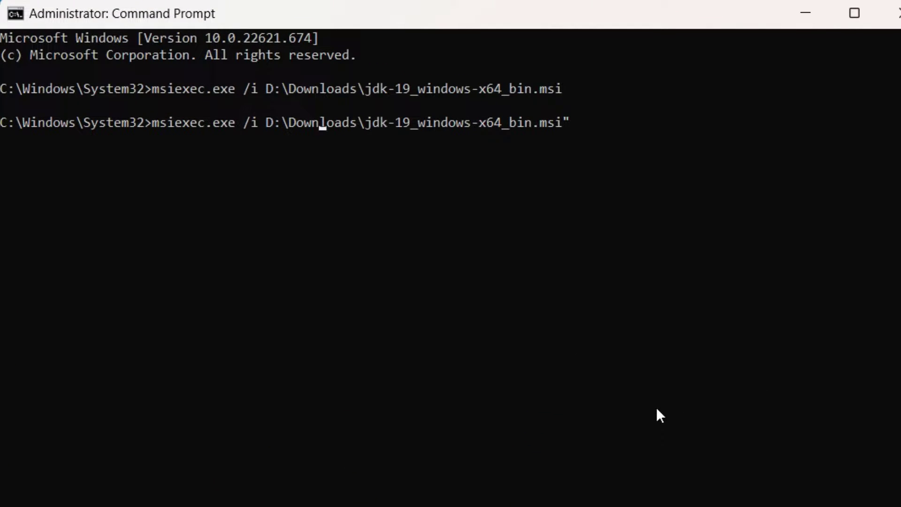
pyautogui.press('Left')
pyautogui.press('Left')
pyautogui.write('"')
pyautogui.press('Return')
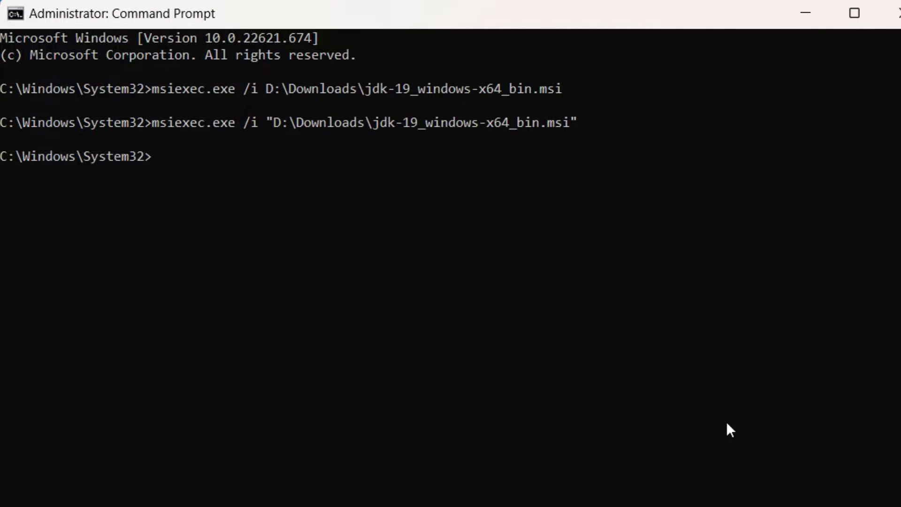
pyautogui.click(724, 190)
pyautogui.press('Escape')
pyautogui.press('Up')
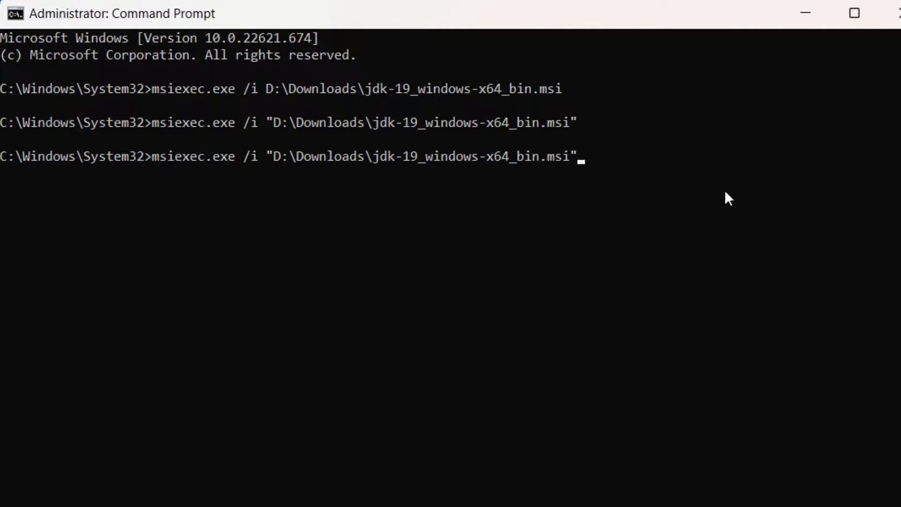
pyautogui.press('Left')
pyautogui.press('Left')
pyautogui.press('Left')
pyautogui.press('Left')
pyautogui.press('Left')
pyautogui.press('Left')
pyautogui.press('BackSpace')
pyautogui.press('Left')
pyautogui.press('Left')
pyautogui.press('Left')
pyautogui.press('Left')
pyautogui.press('Left')
pyautogui.press('Left')
pyautogui.press('Left')
pyautogui.press('Left')
pyautogui.press('Left')
pyautogui.press('Left')
pyautogui.press('BackSpace')
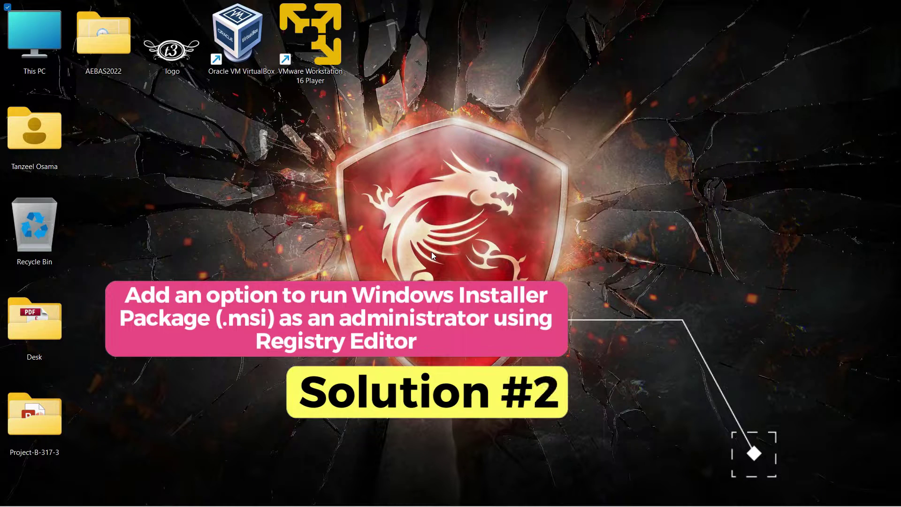
# Search for regedit and open Registry Editor as administrator
pyautogui.press('super')
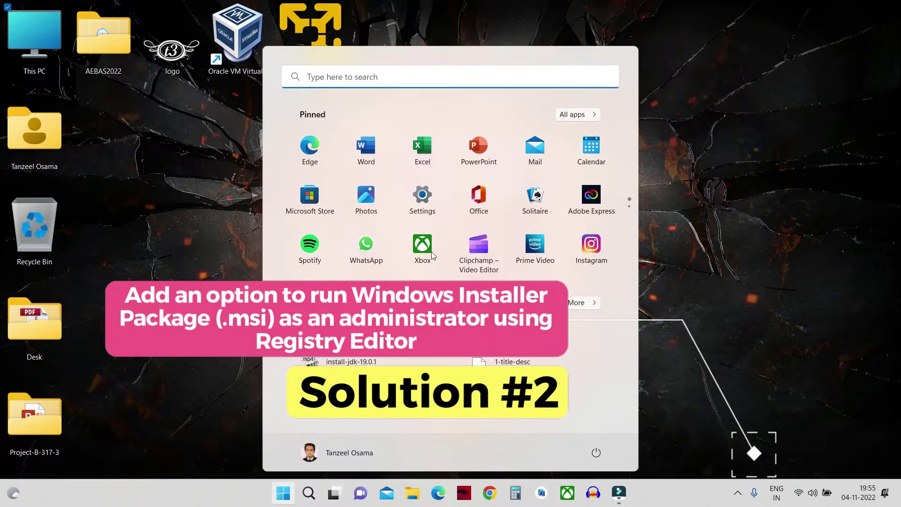
pyautogui.write('regedit')
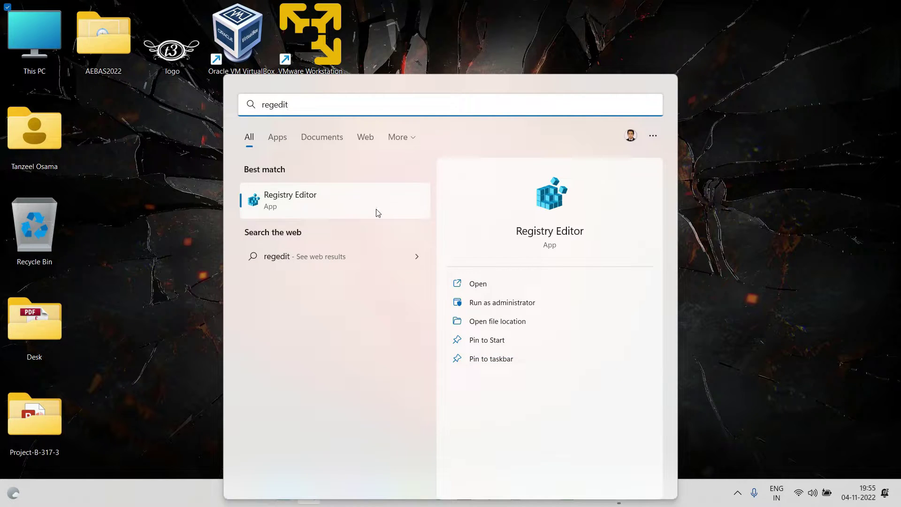
pyautogui.rightClick(344, 209)
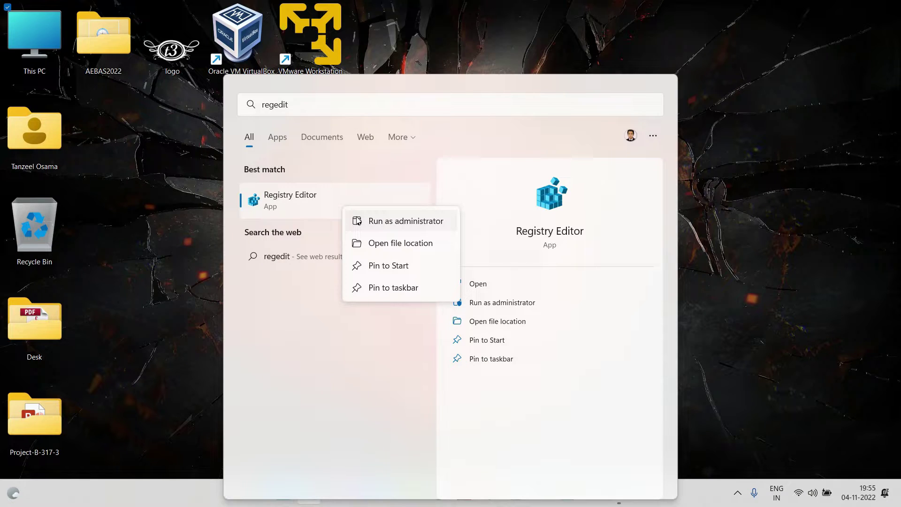
pyautogui.click(357, 220)
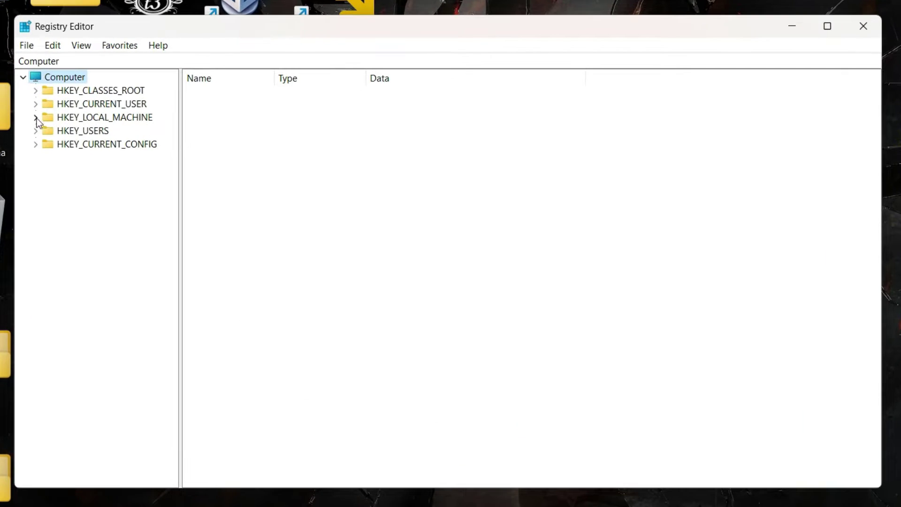
# View the registry export dialog with Desktop as the save location and the import dialog, cancelling both
pyautogui.click(32, 51)
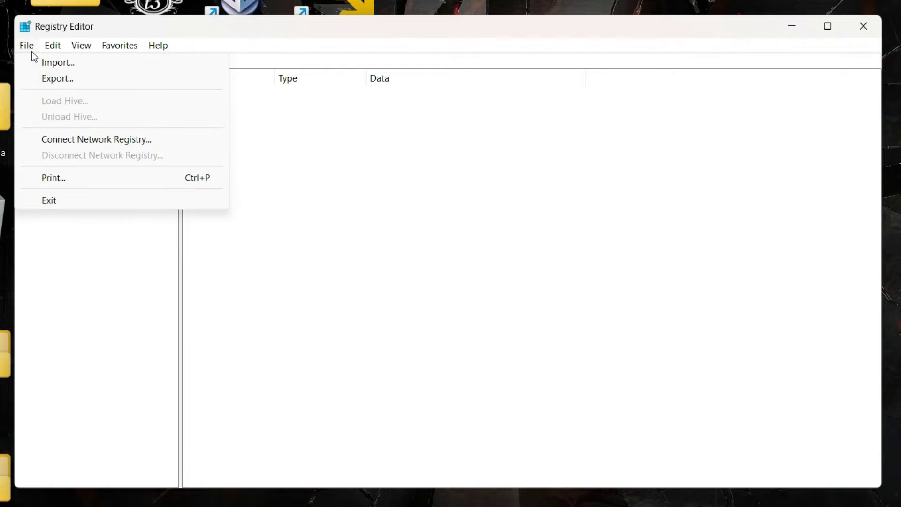
pyautogui.click(32, 78)
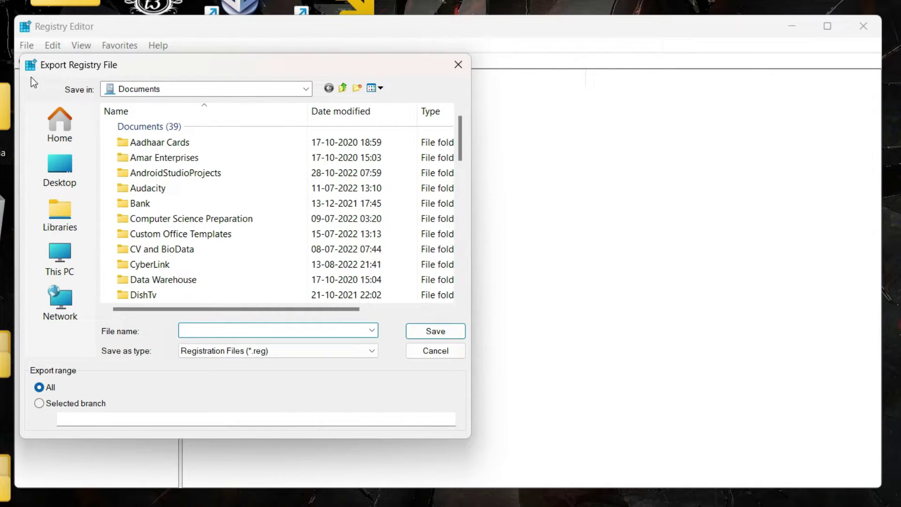
pyautogui.click(52, 167)
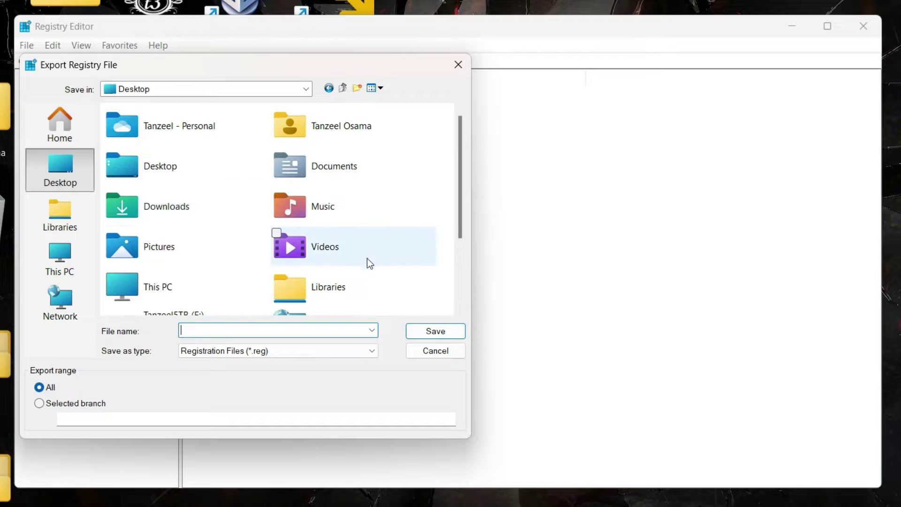
pyautogui.click(424, 350)
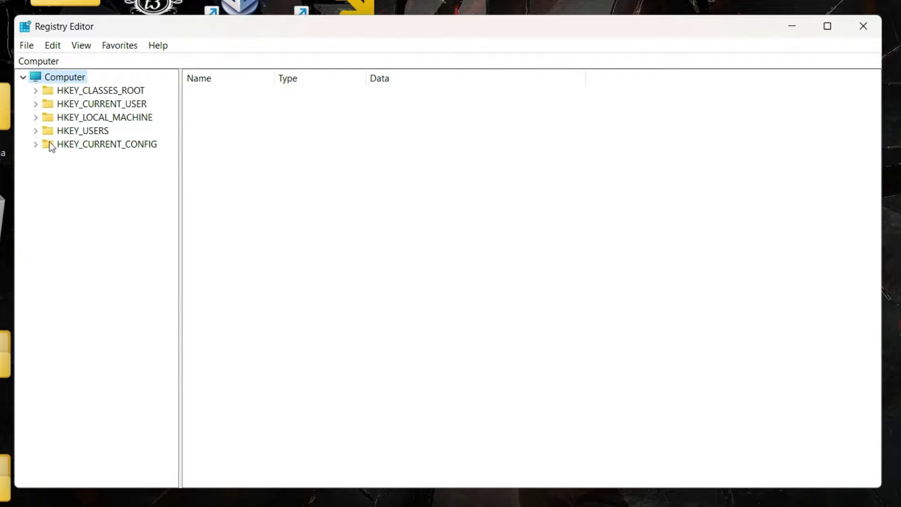
pyautogui.click(31, 47)
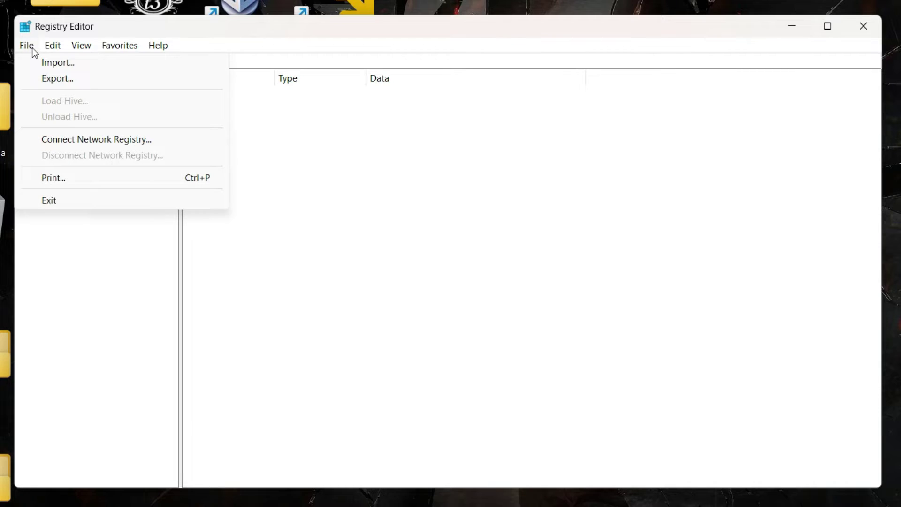
pyautogui.click(35, 62)
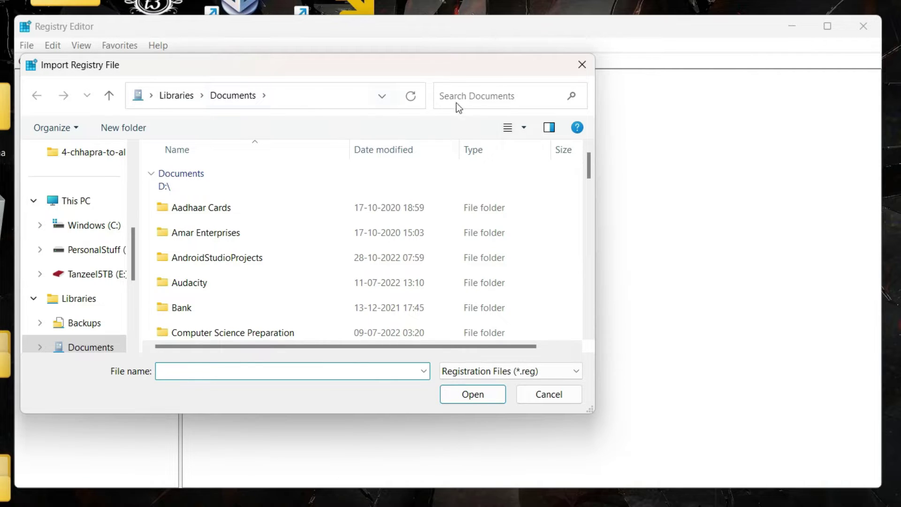
pyautogui.click(583, 64)
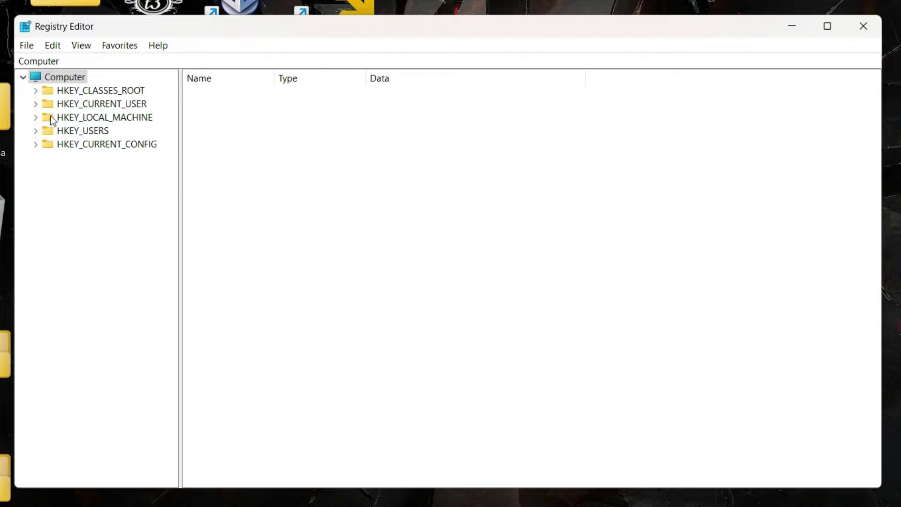
# Expand HKEY_CLASSES_ROOT, find the Msi.Package key and expand it
pyautogui.click(88, 91)
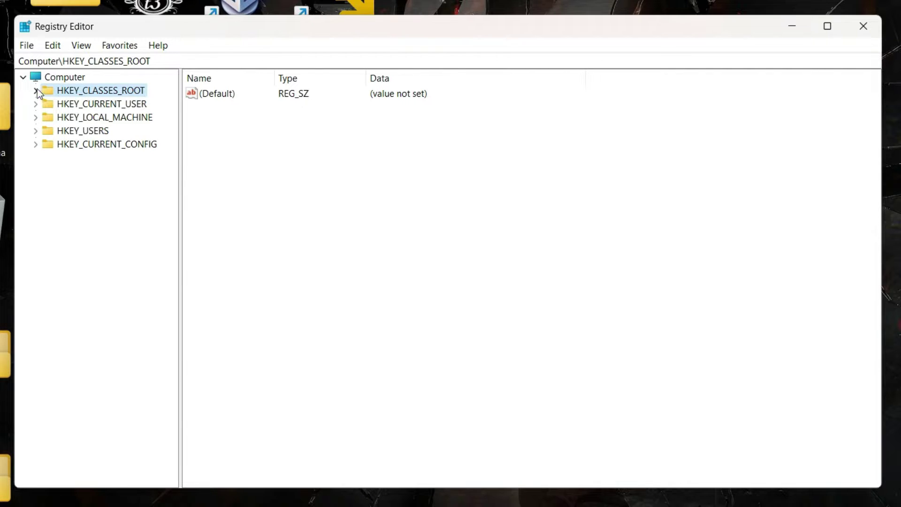
pyautogui.click(23, 78)
pyautogui.click(22, 77)
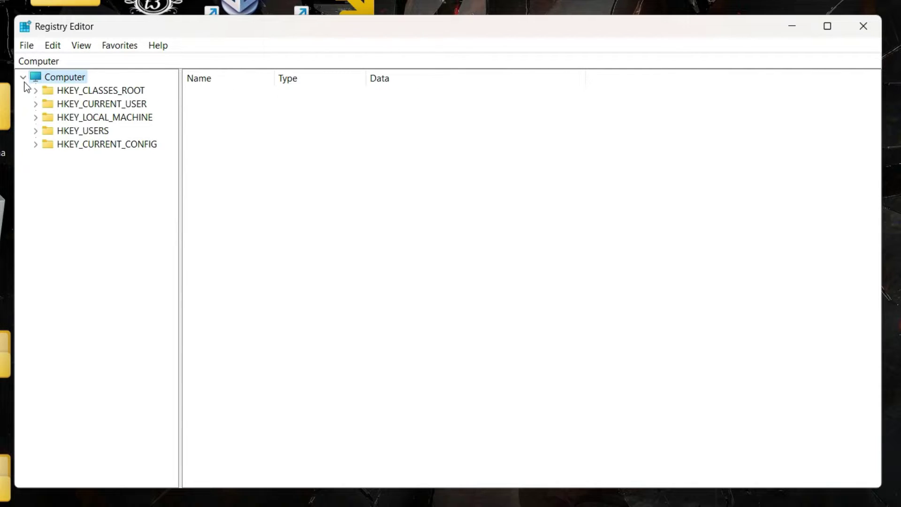
pyautogui.click(35, 91)
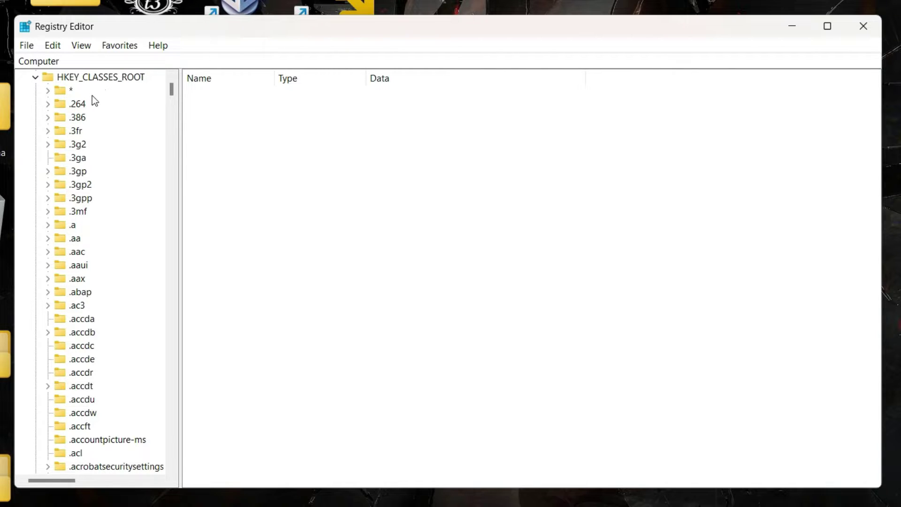
pyautogui.click(78, 185)
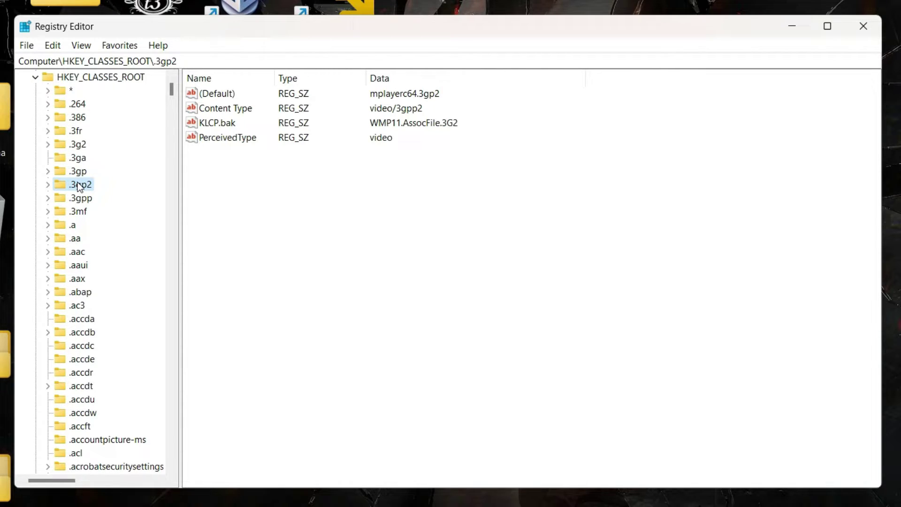
pyautogui.write('msi')
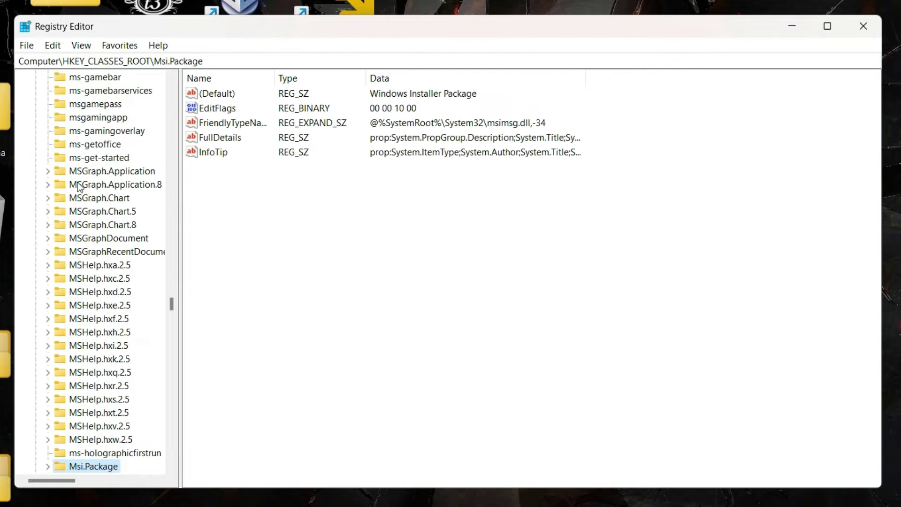
pyautogui.scroll(-9, 79, 185)
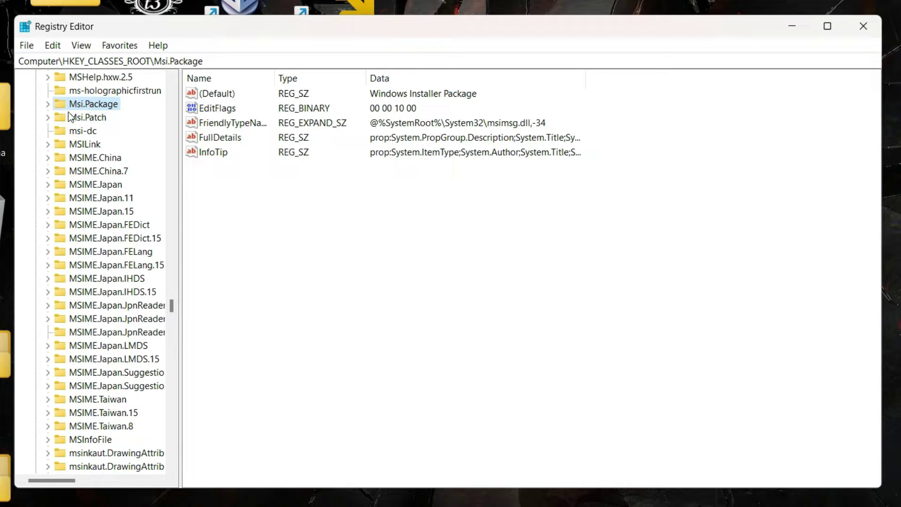
pyautogui.click(47, 104)
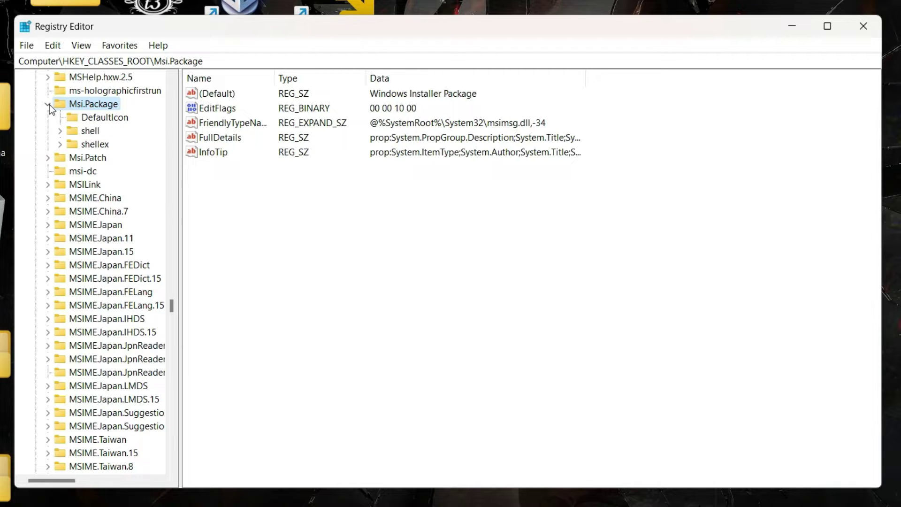
# Create a key named runas under Msi.Package\shell and set its default value to "install as &administrator"
pyautogui.rightClick(94, 131)
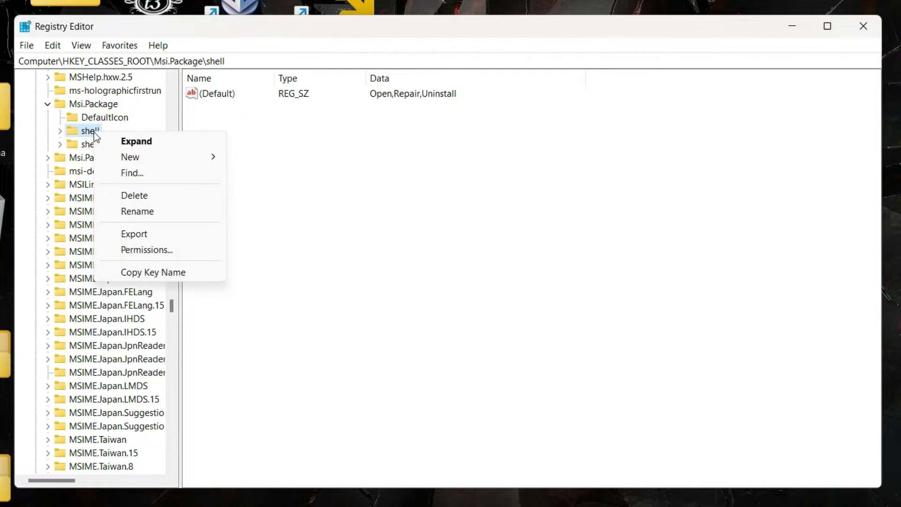
pyautogui.moveTo(111, 162)
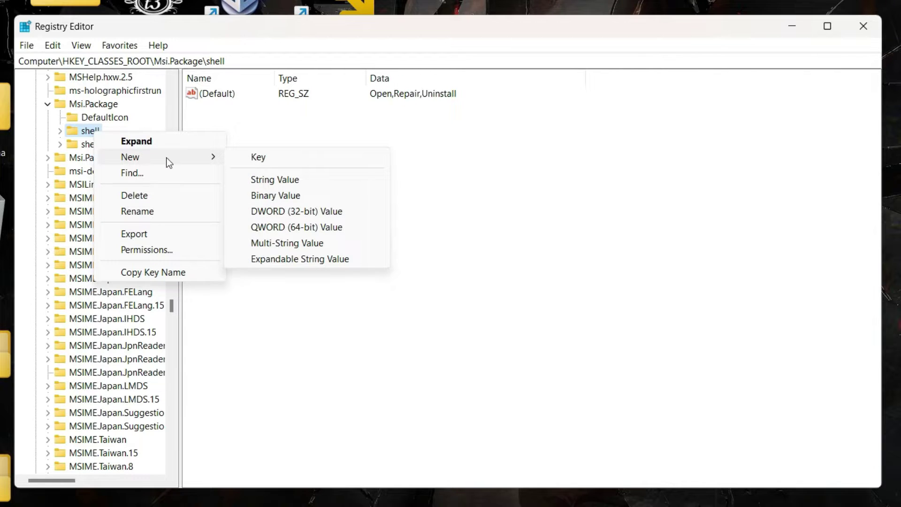
pyautogui.click(258, 157)
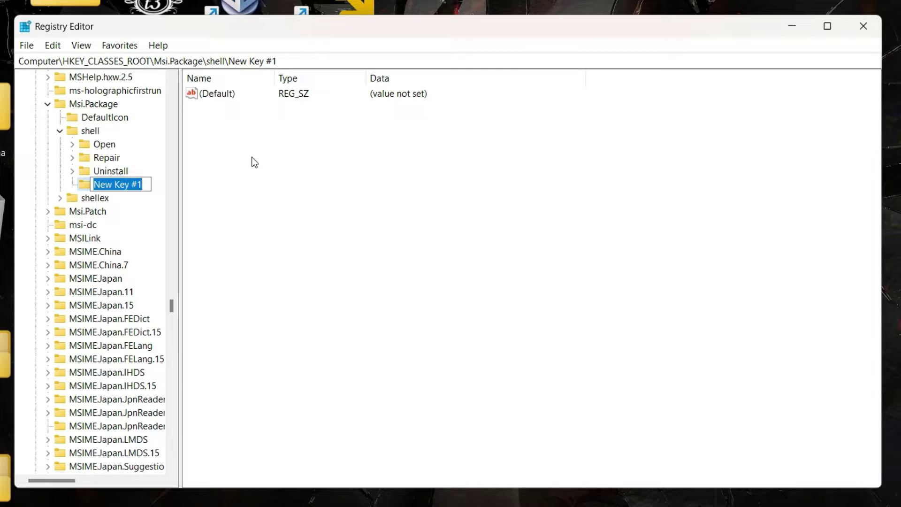
pyautogui.write('runas')
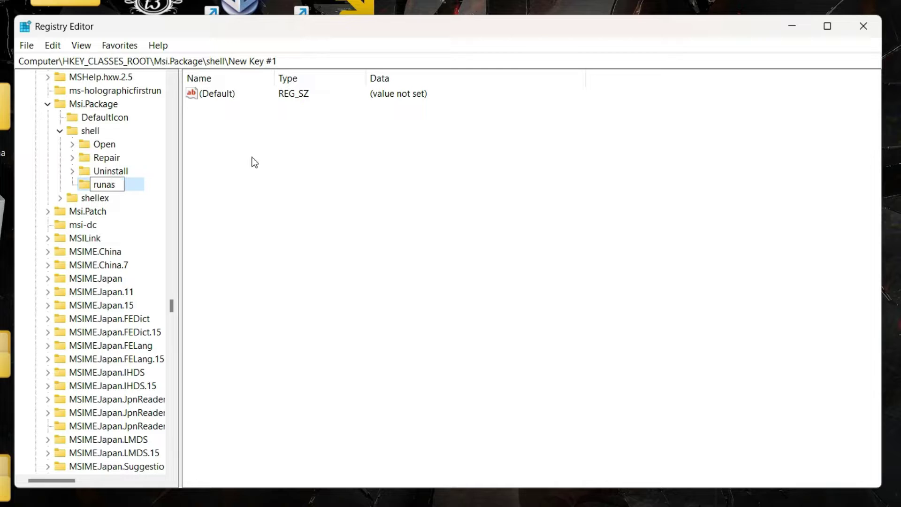
pyautogui.press('Return')
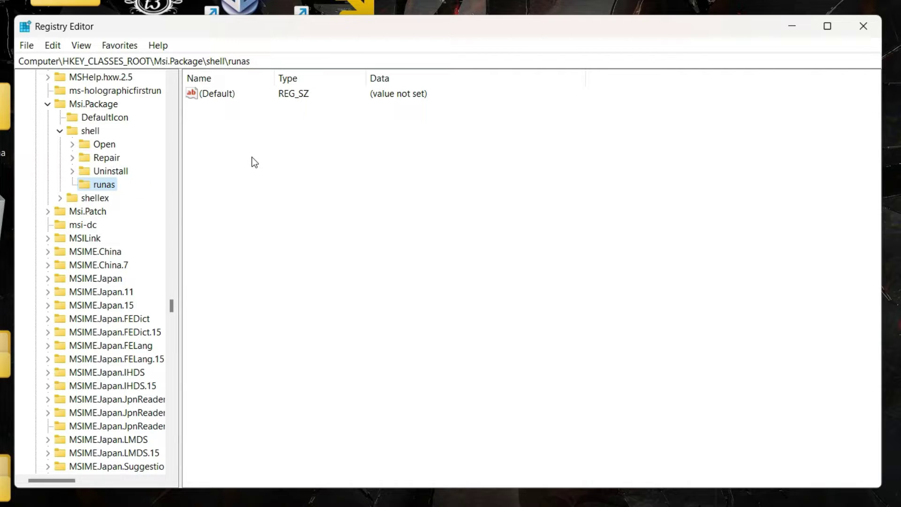
pyautogui.doubleClick(237, 94)
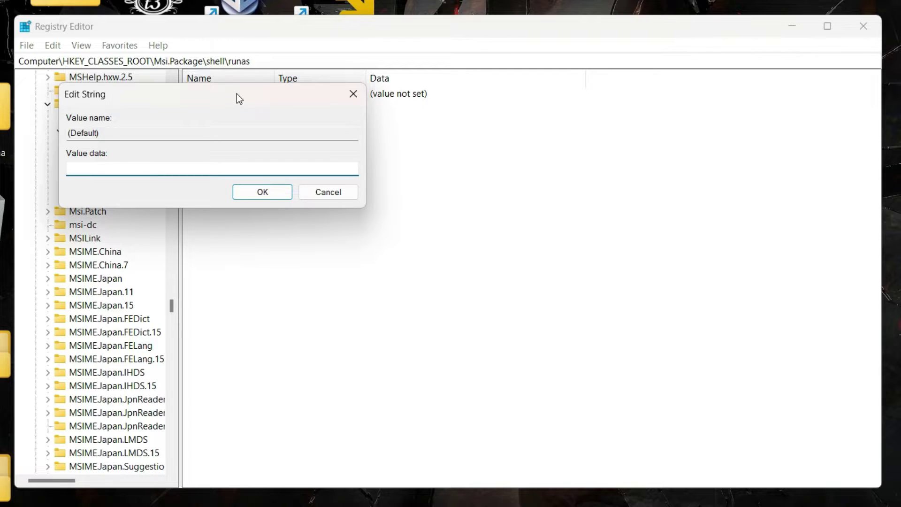
pyautogui.write('install as &administrator')
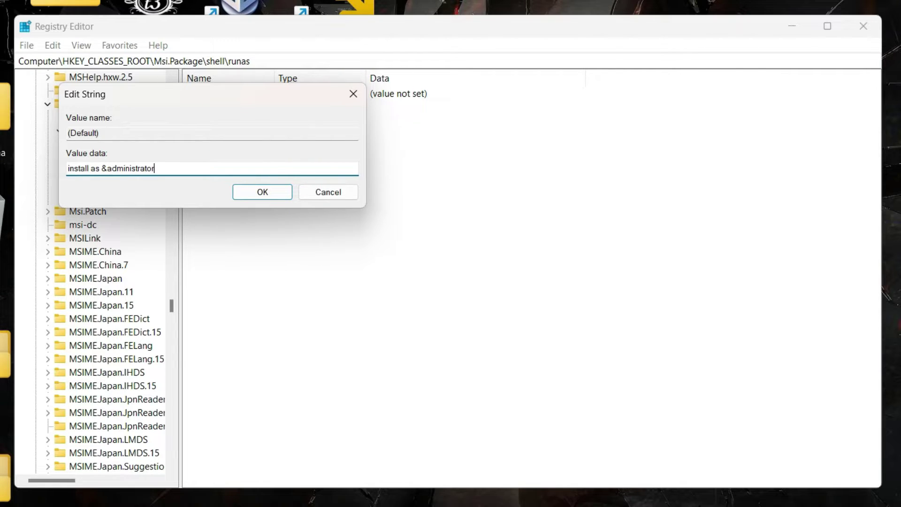
pyautogui.click(263, 195)
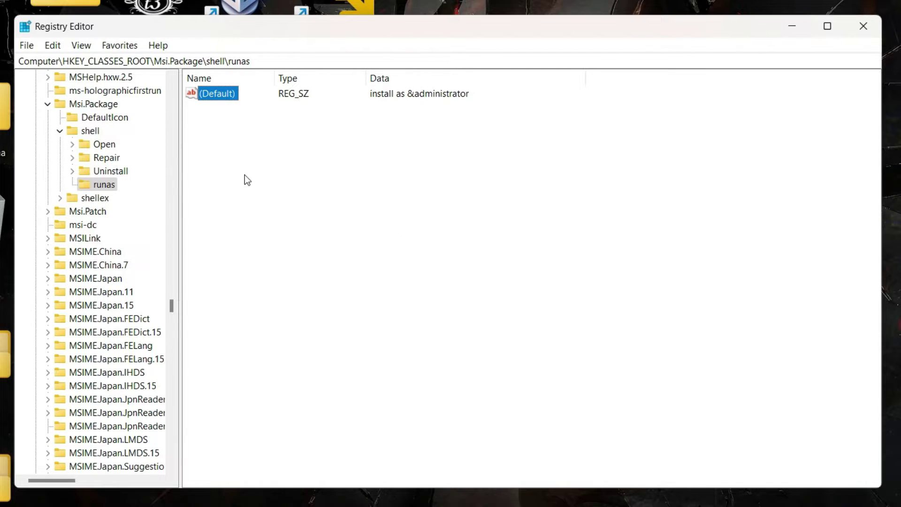
# Create a key named command under runas and set its default value data to msiexec /i "%1"
pyautogui.rightClick(86, 185)
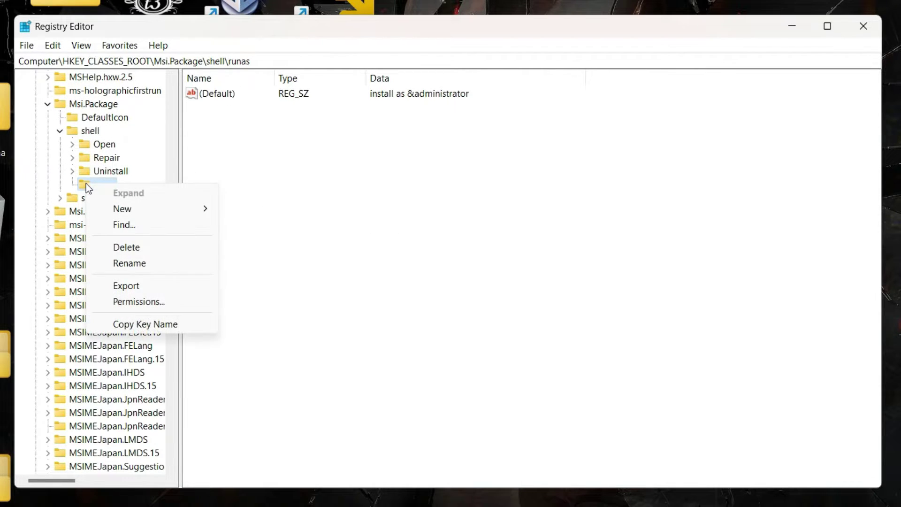
pyautogui.moveTo(98, 206)
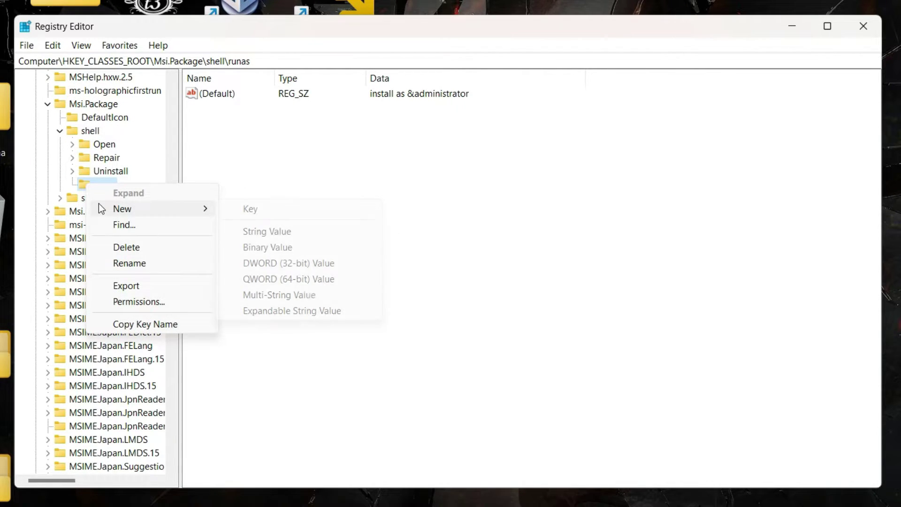
pyautogui.click(308, 215)
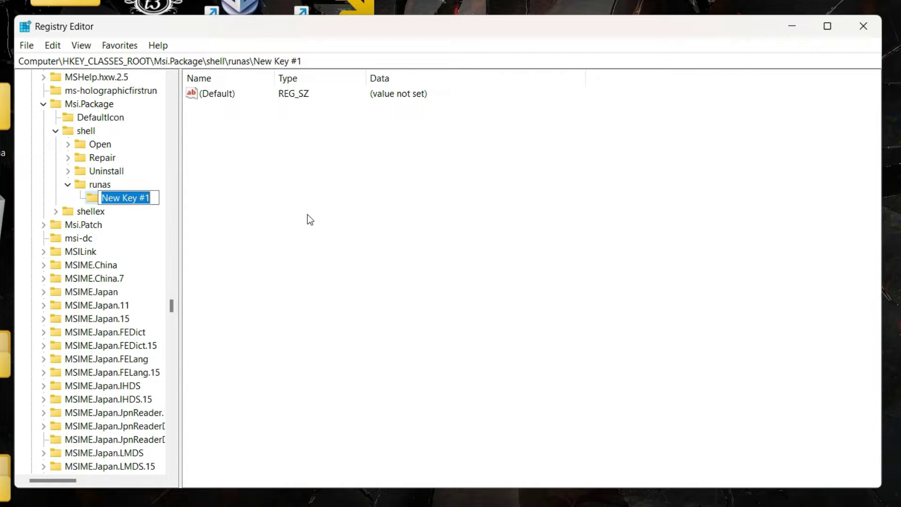
pyautogui.write('command')
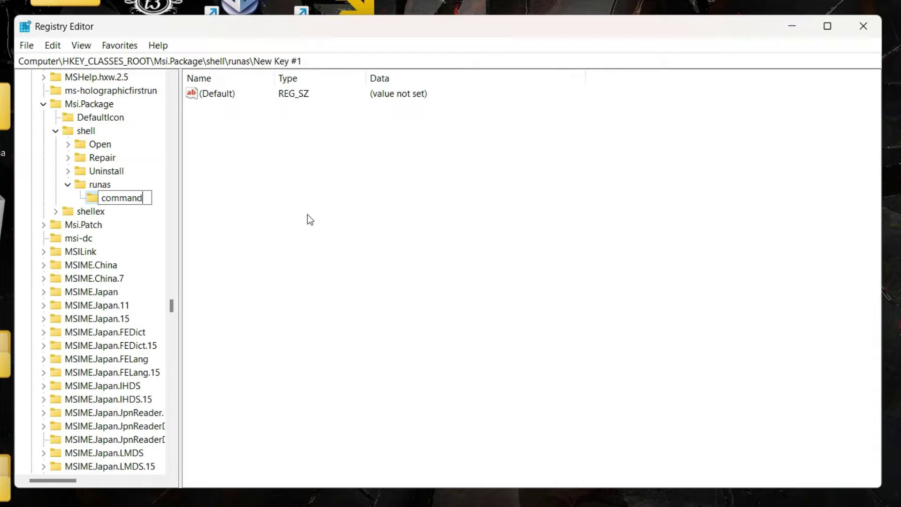
pyautogui.press('Return')
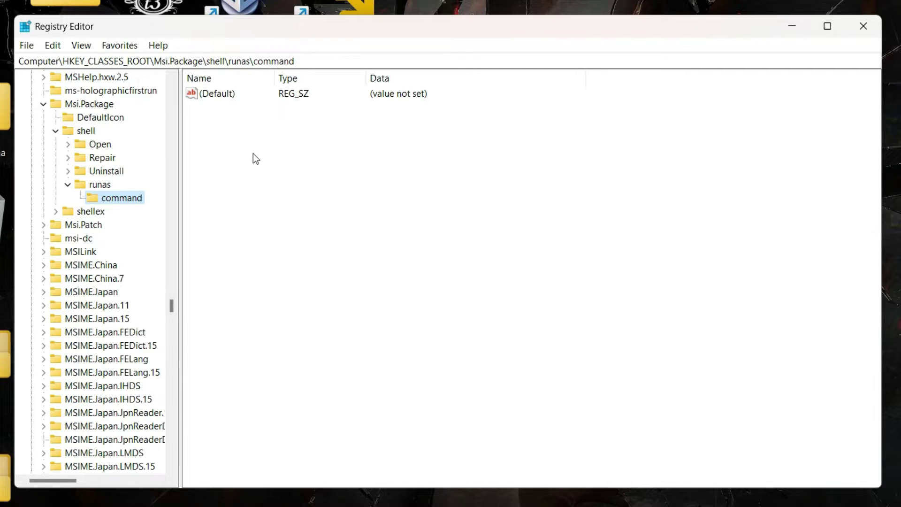
pyautogui.doubleClick(232, 97)
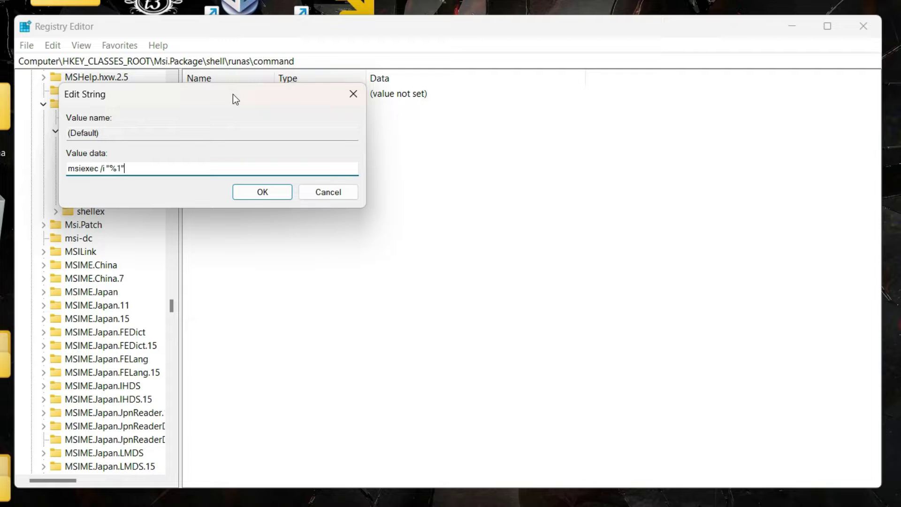
pyautogui.click(258, 190)
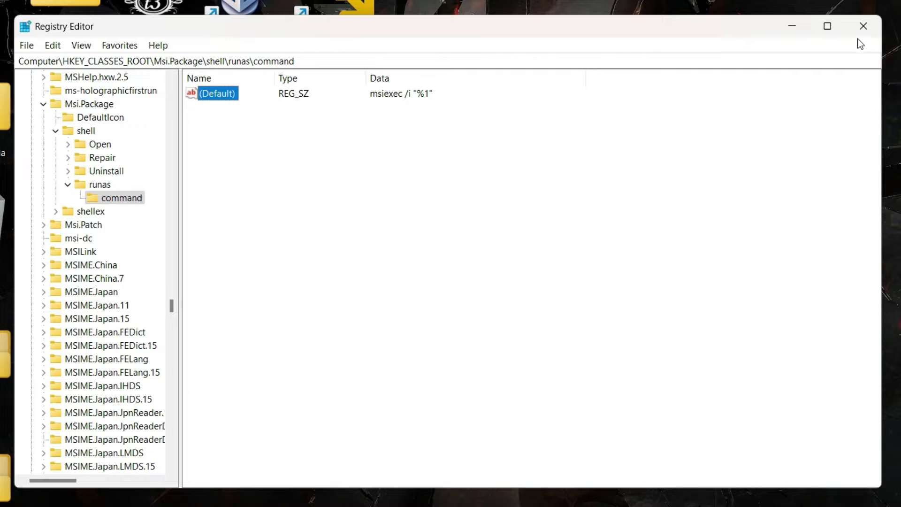
# Close the Registry Editor and open the Downloads folder in a maximized File Explorer window
pyautogui.click(862, 27)
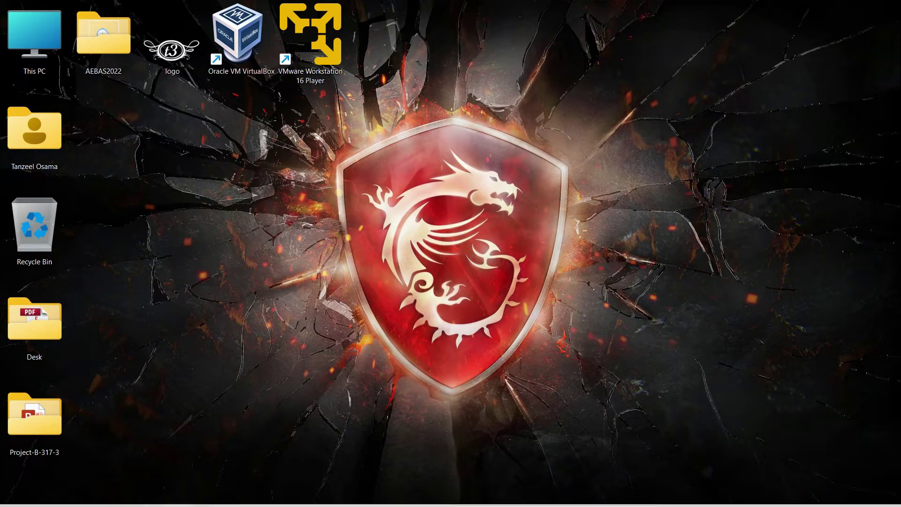
pyautogui.rightClick(283, 493)
pyautogui.click(298, 448)
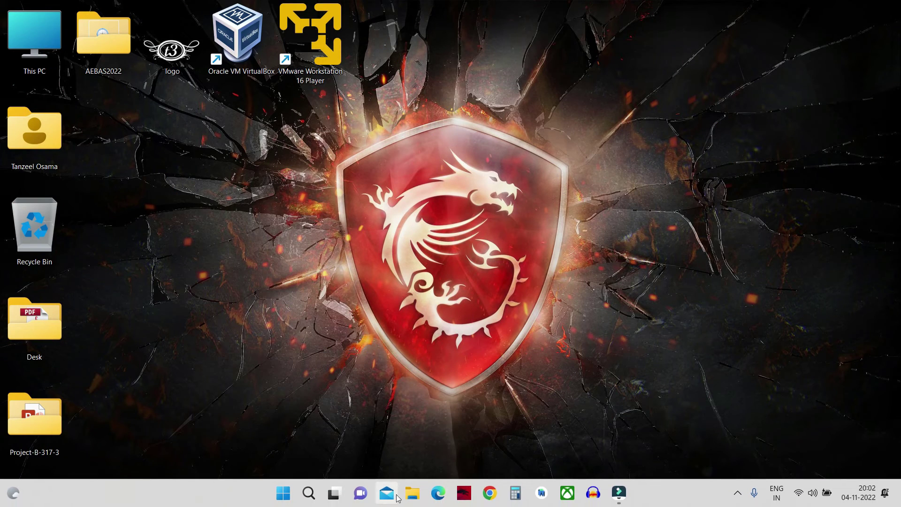
pyautogui.click(417, 497)
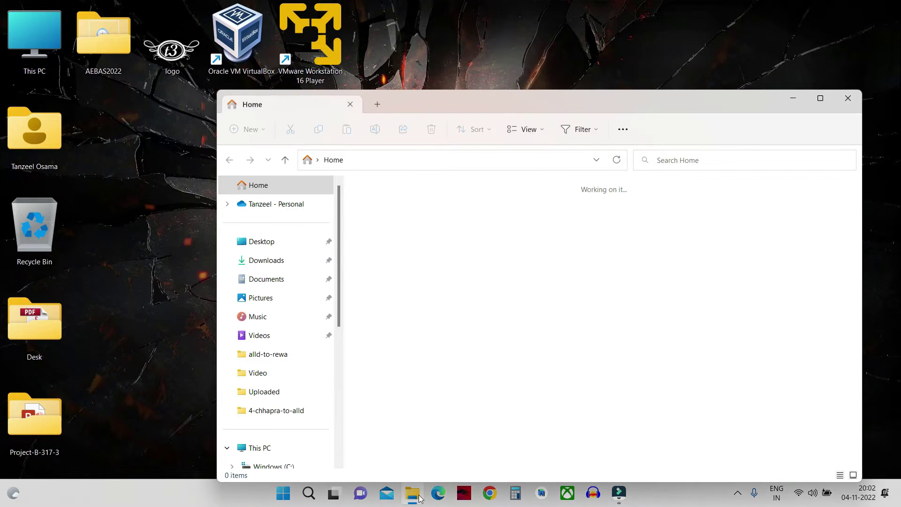
pyautogui.click(289, 263)
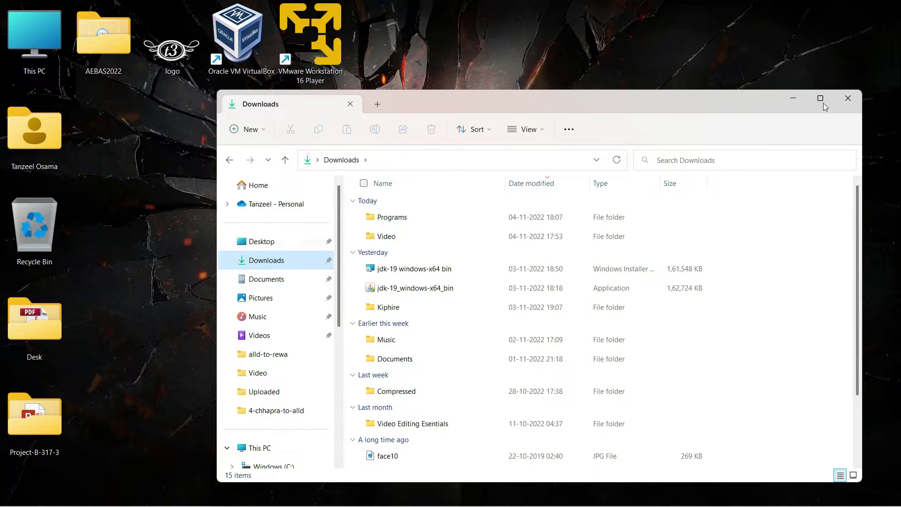
pyautogui.click(822, 106)
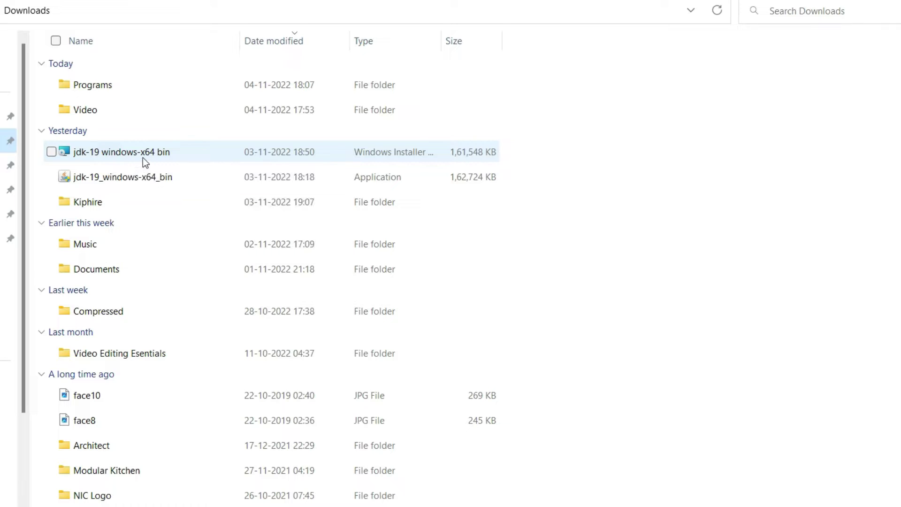
# Run the jdk-19 windows-x64 bin installer package with install as administrator, advance to the destination folder page, and cancel the setup
pyautogui.click(143, 157)
pyautogui.rightClick(142, 154)
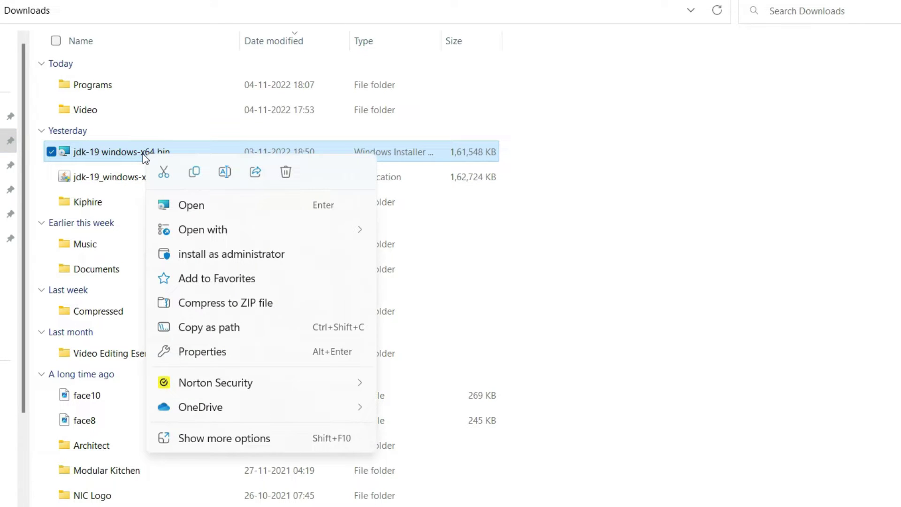
pyautogui.click(300, 256)
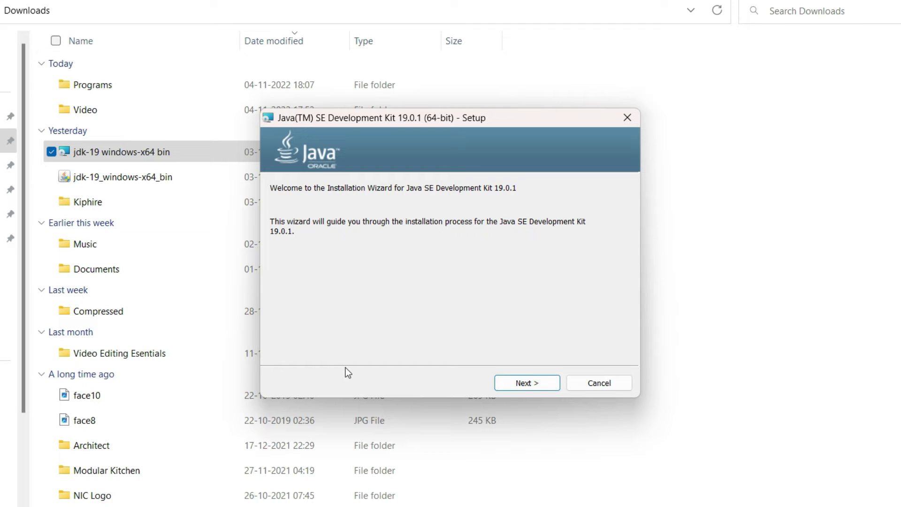
pyautogui.click(502, 383)
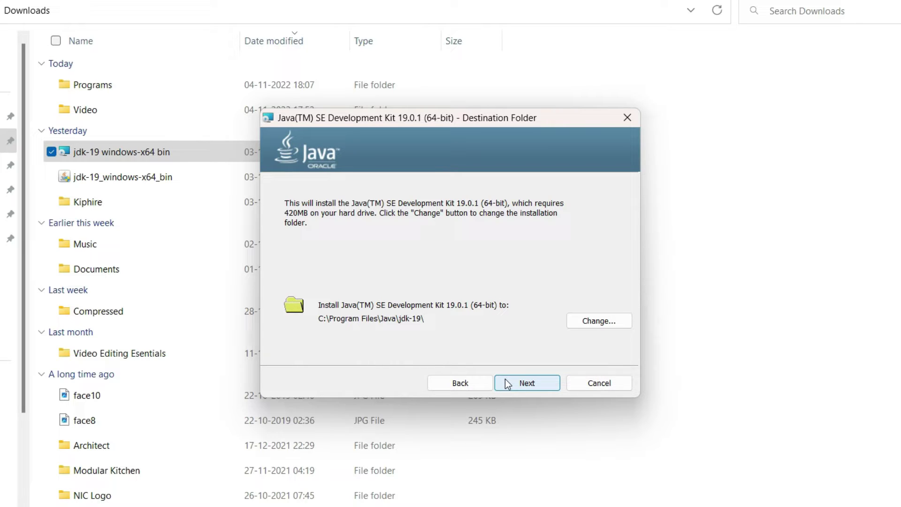
pyautogui.click(596, 384)
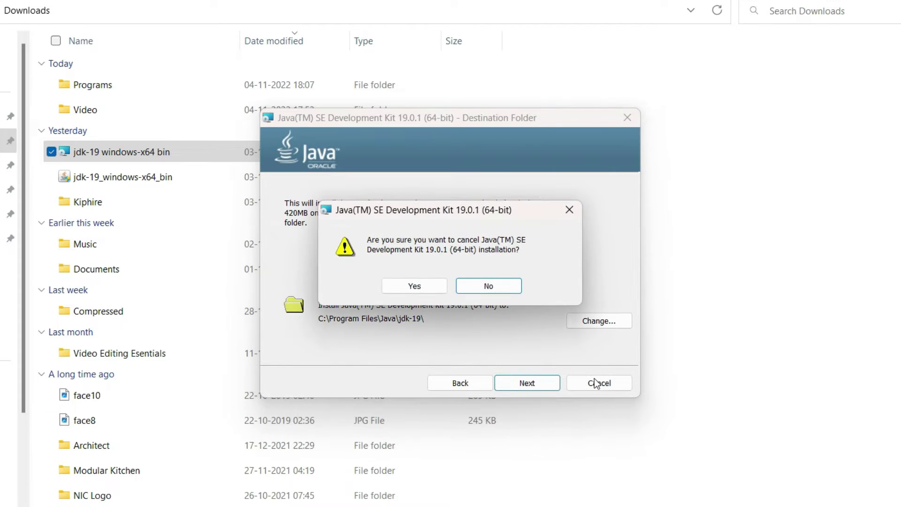
pyautogui.click(414, 285)
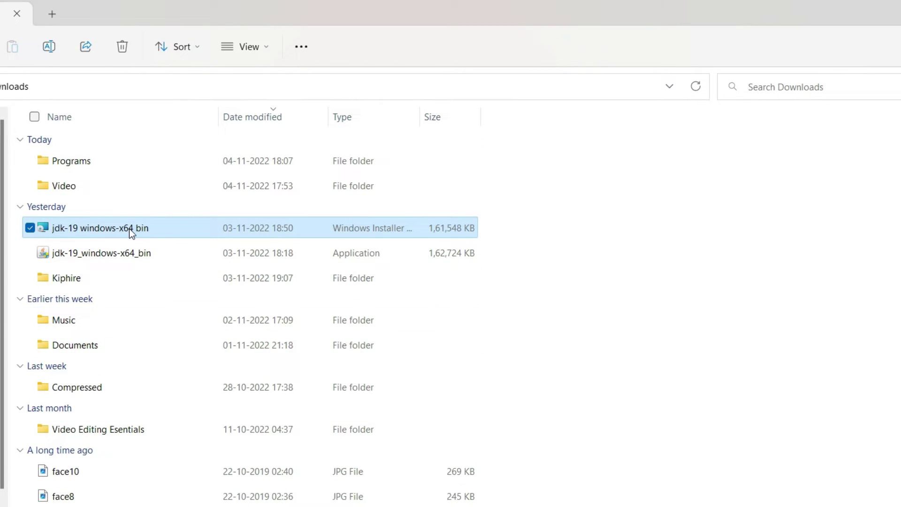
# Run the jdk-19 windows-x64 bin installer package normally, dismiss the installer error dialogs, exit the wizard and minimize the Downloads window
pyautogui.doubleClick(130, 229)
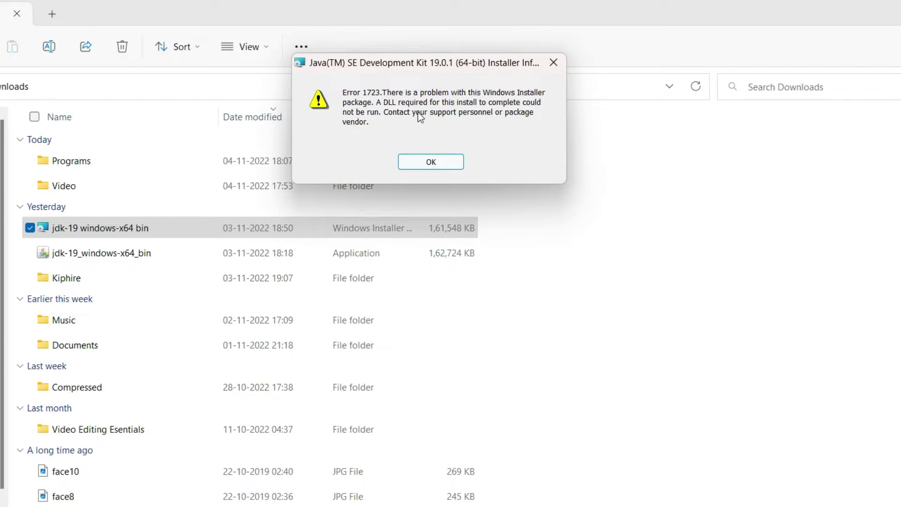
pyautogui.click(436, 162)
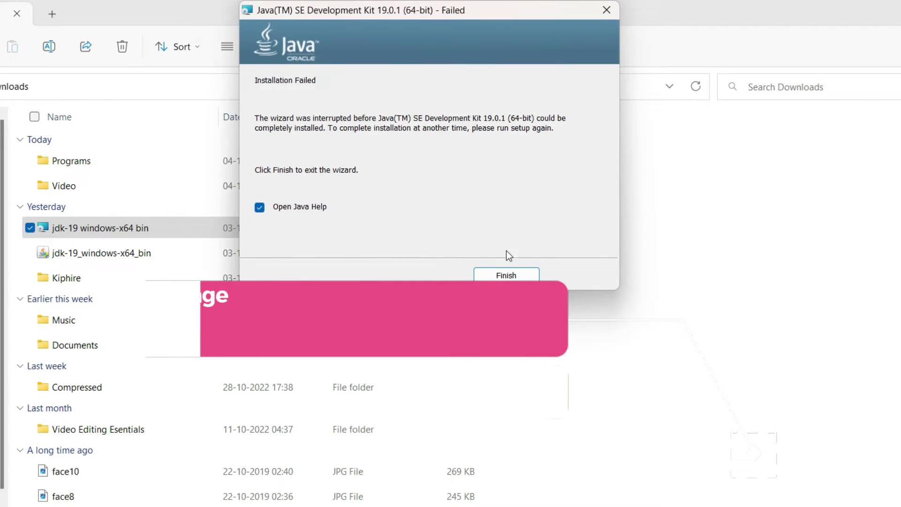
pyautogui.click(506, 275)
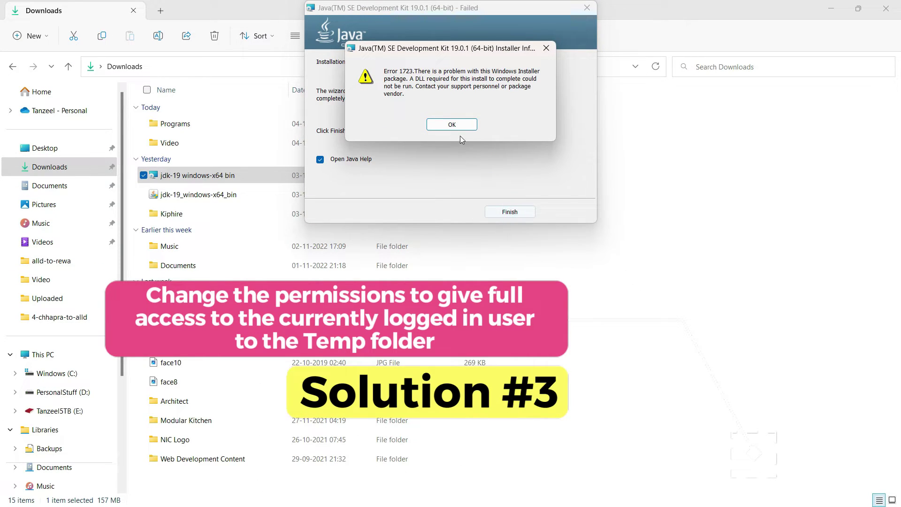
pyautogui.click(452, 126)
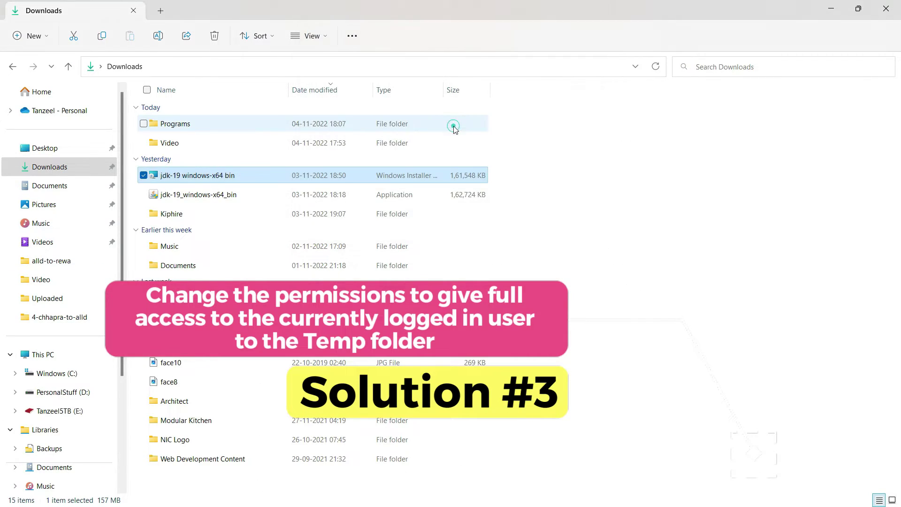
pyautogui.click(828, 7)
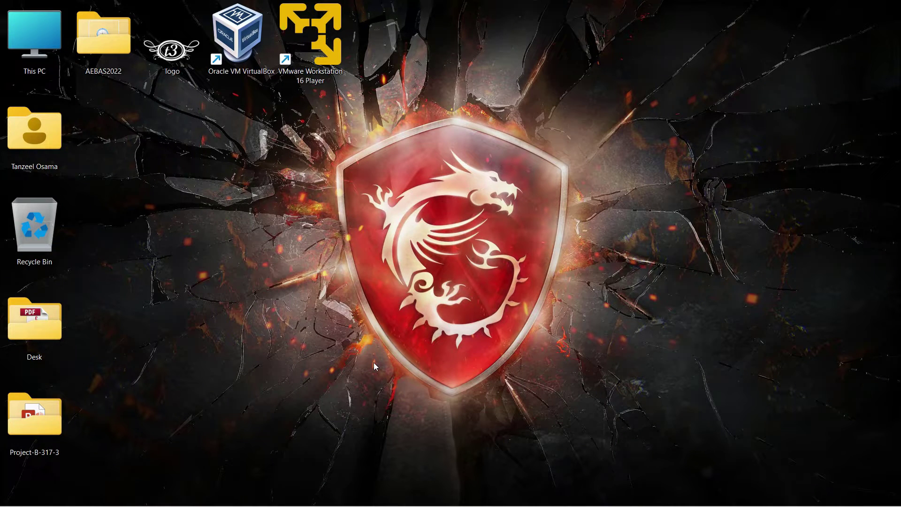
# Run netplwiz, check the user name in the listed account's properties, and close the User Accounts dialogs
pyautogui.press('super+r')
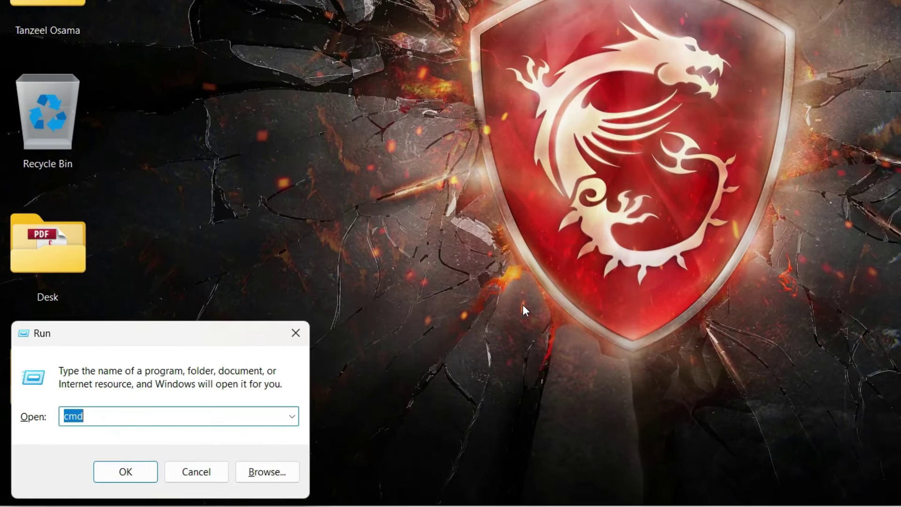
pyautogui.write('netplwiz')
pyautogui.press('Return')
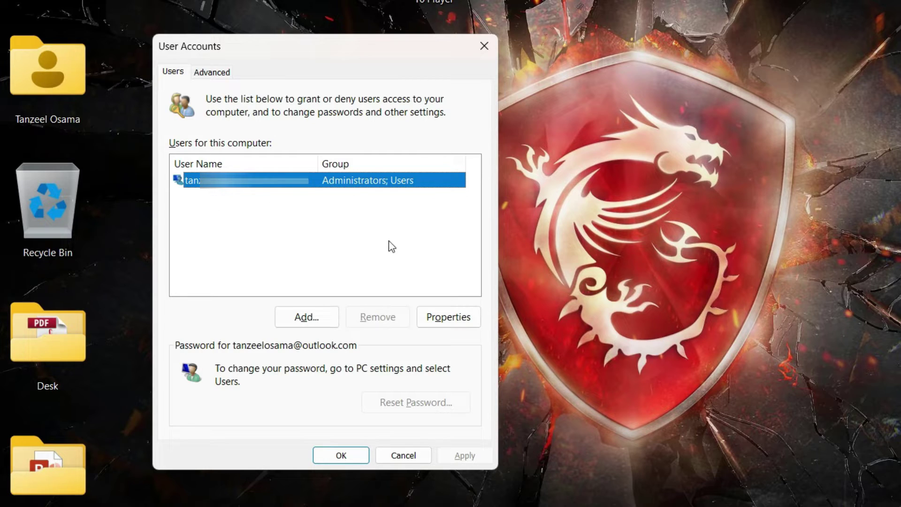
pyautogui.click(444, 317)
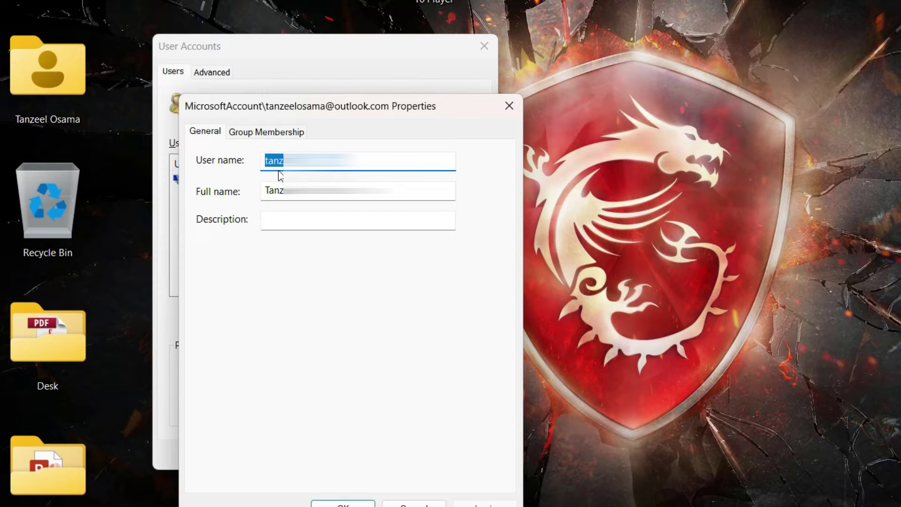
pyautogui.click(510, 106)
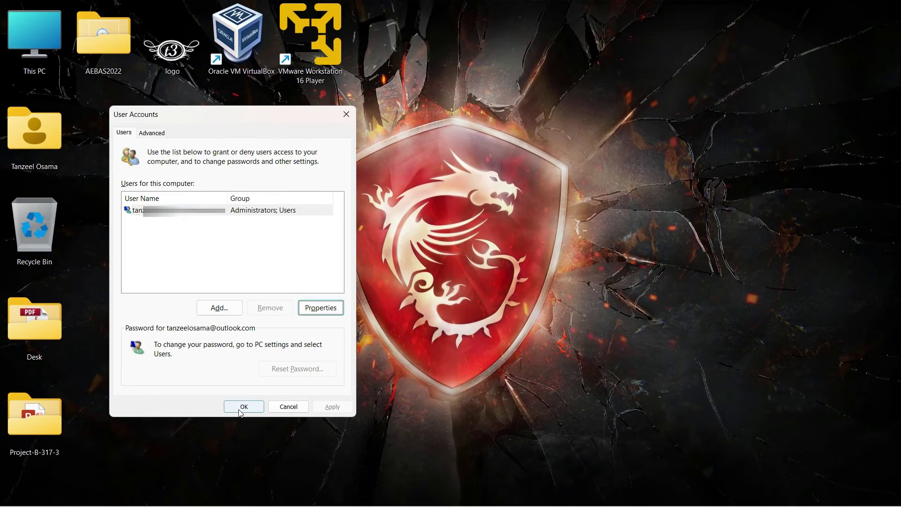
pyautogui.click(341, 455)
# Set the File Explorer folder options to show hidden files, folders, and drives, and apply the change
pyautogui.moveTo(343, 504)
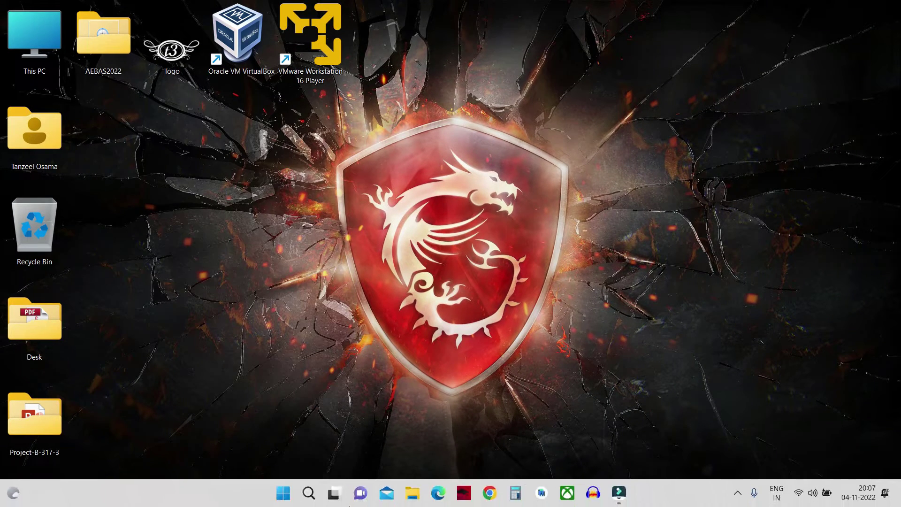
pyautogui.click(413, 494)
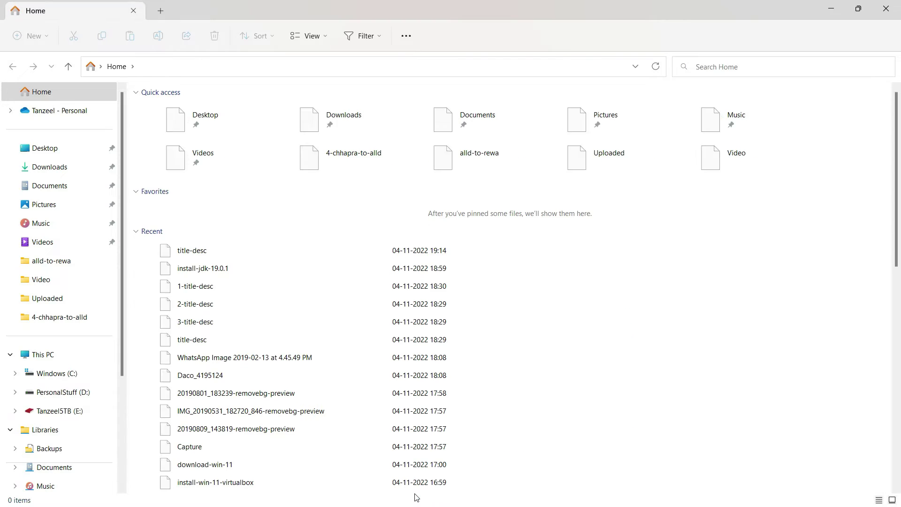
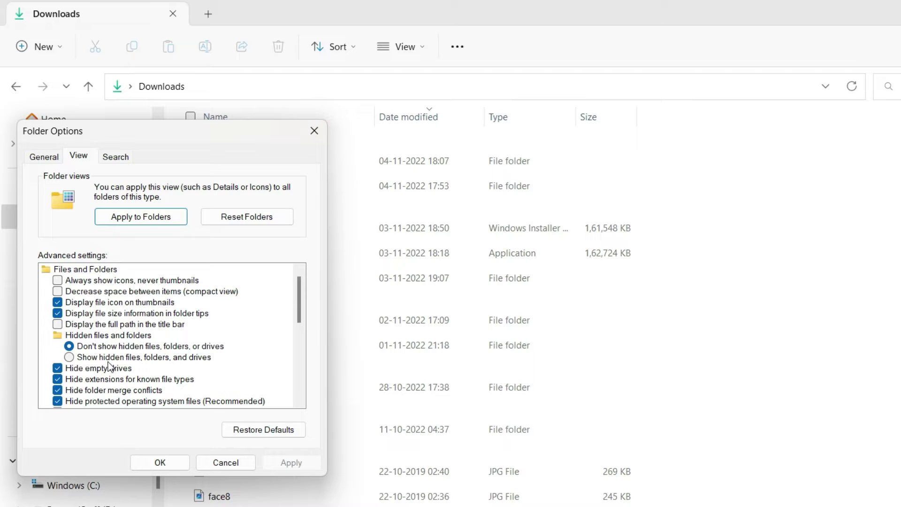
pyautogui.click(107, 359)
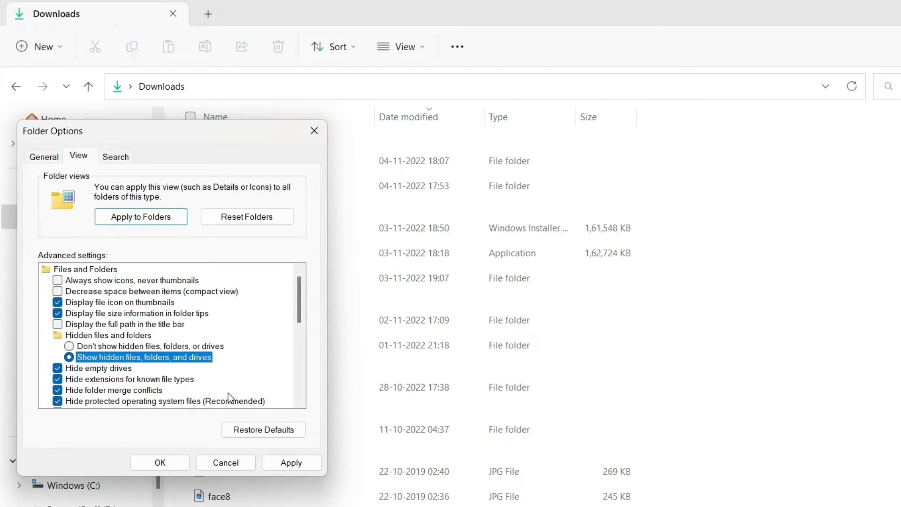
pyautogui.click(270, 463)
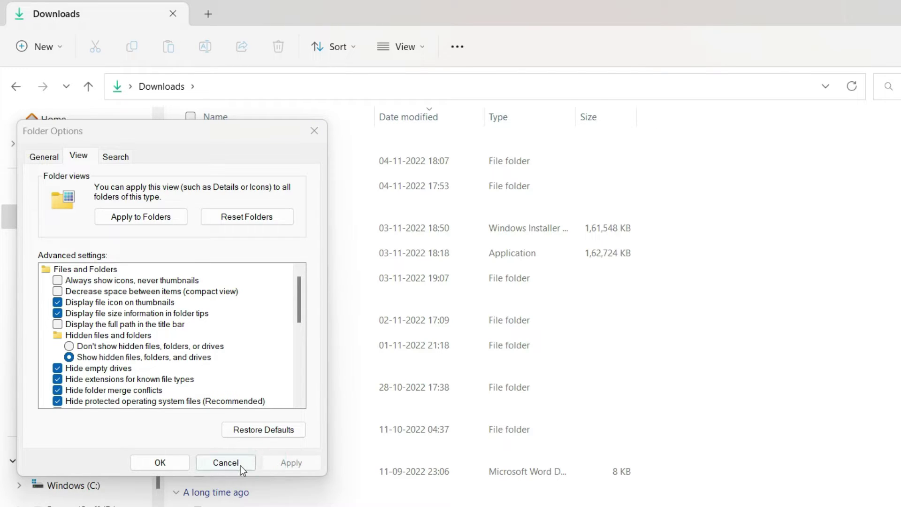
pyautogui.click(186, 468)
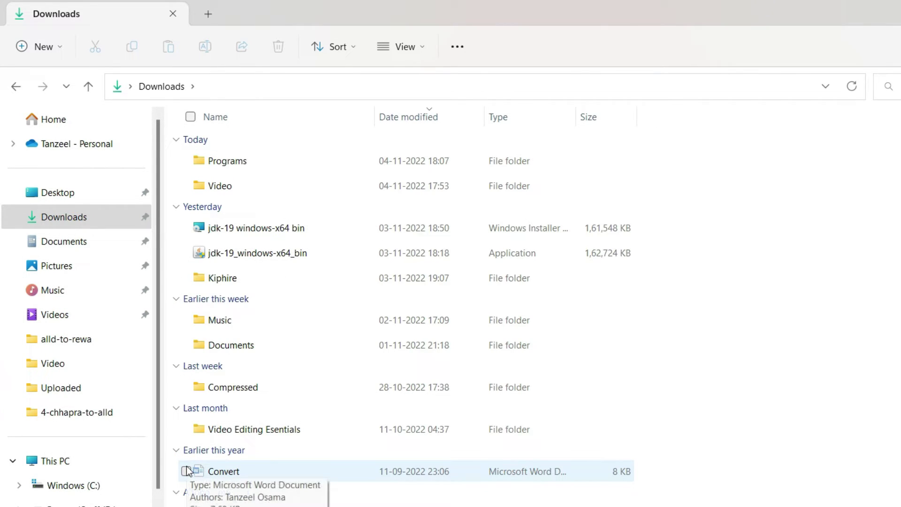
# Browse to the AppData\Local folder inside the current user's profile folder under C:\Users
pyautogui.click(52, 461)
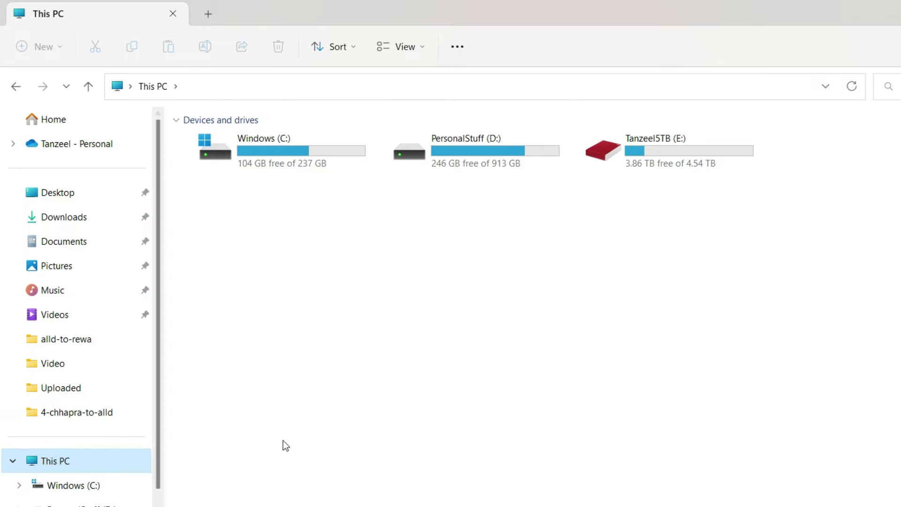
pyautogui.doubleClick(287, 137)
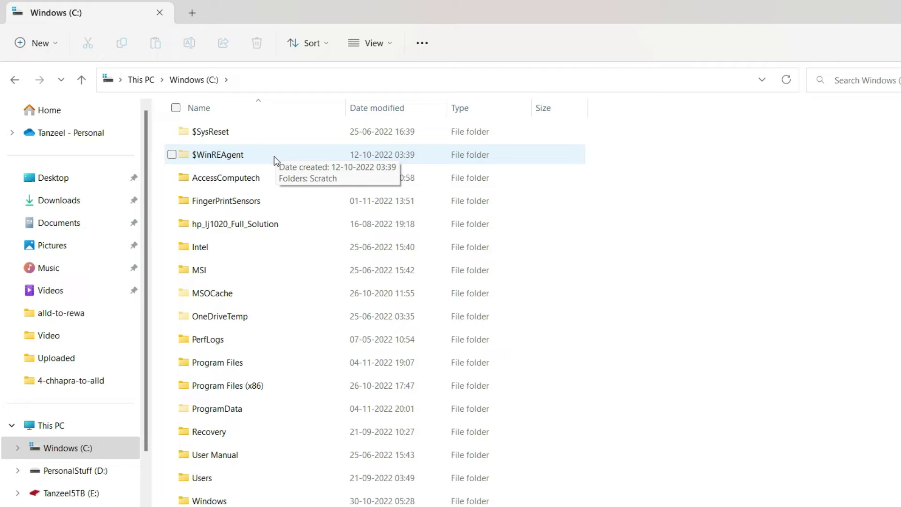
pyautogui.click(238, 475)
pyautogui.doubleClick(239, 475)
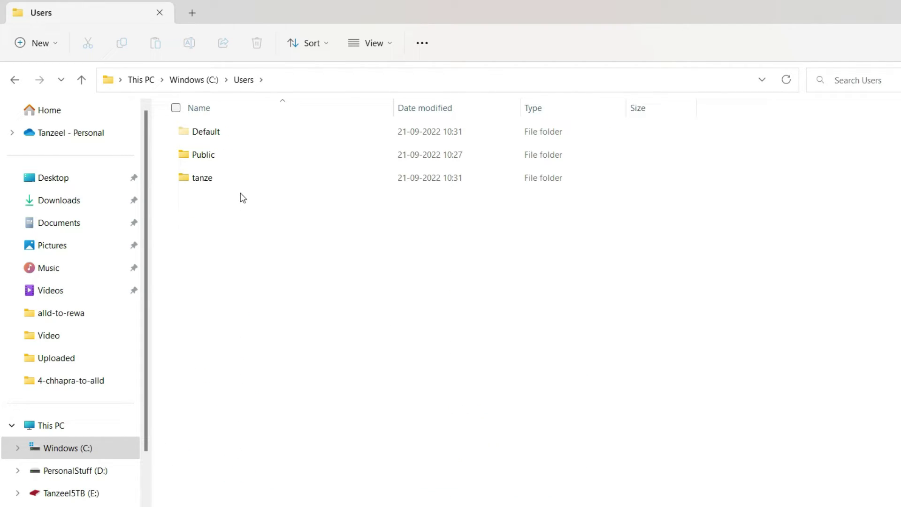
pyautogui.doubleClick(208, 183)
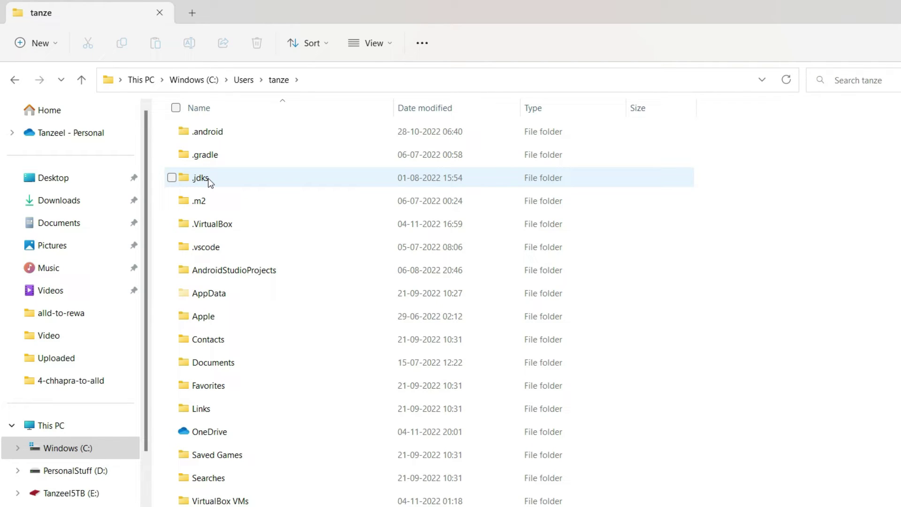
pyautogui.doubleClick(216, 298)
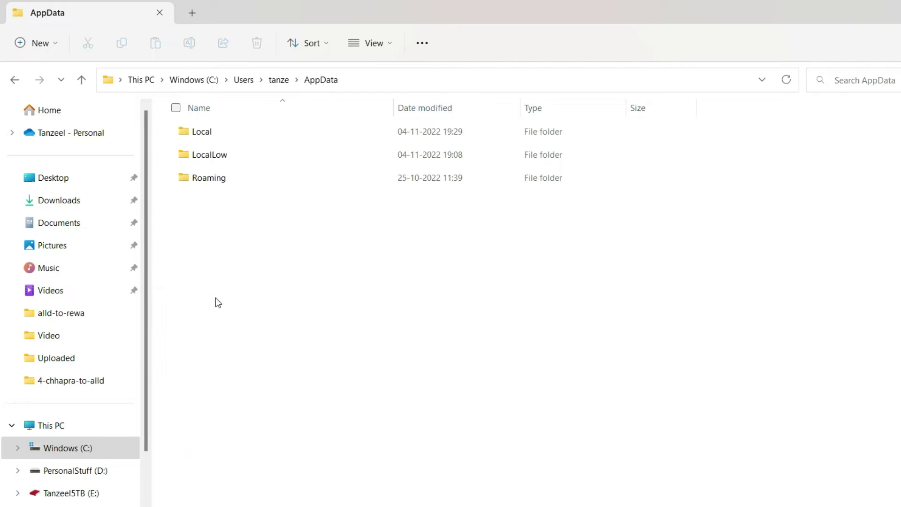
pyautogui.doubleClick(214, 141)
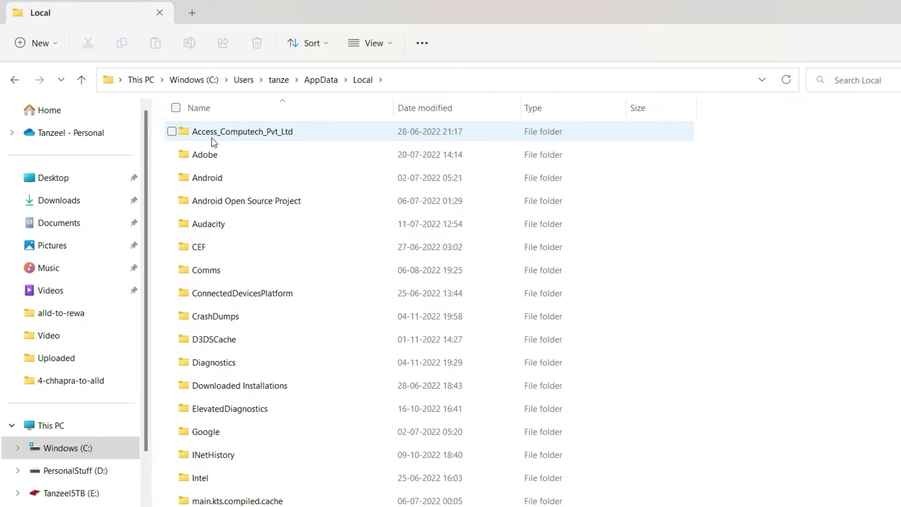
# Open the properties of the Temp folder in AppData\Local and show its security permissions
pyautogui.scroll(-5, 218, 169)
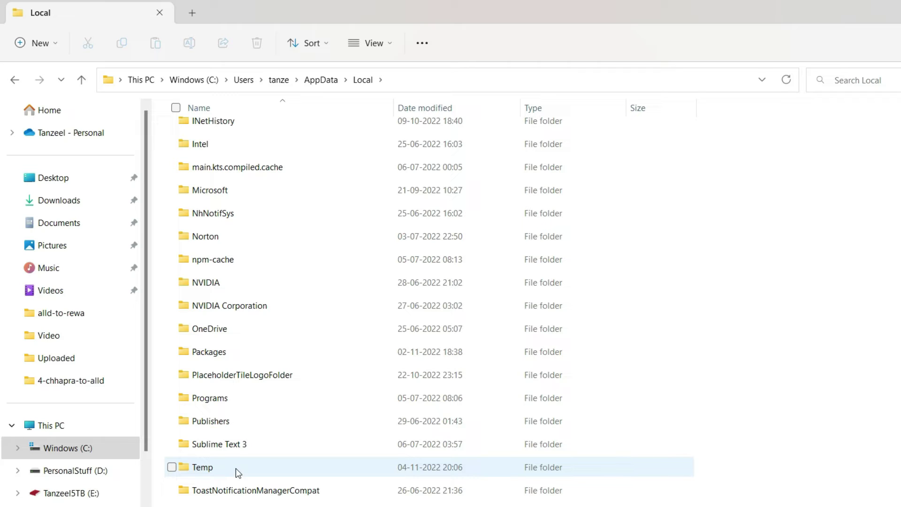
pyautogui.rightClick(198, 475)
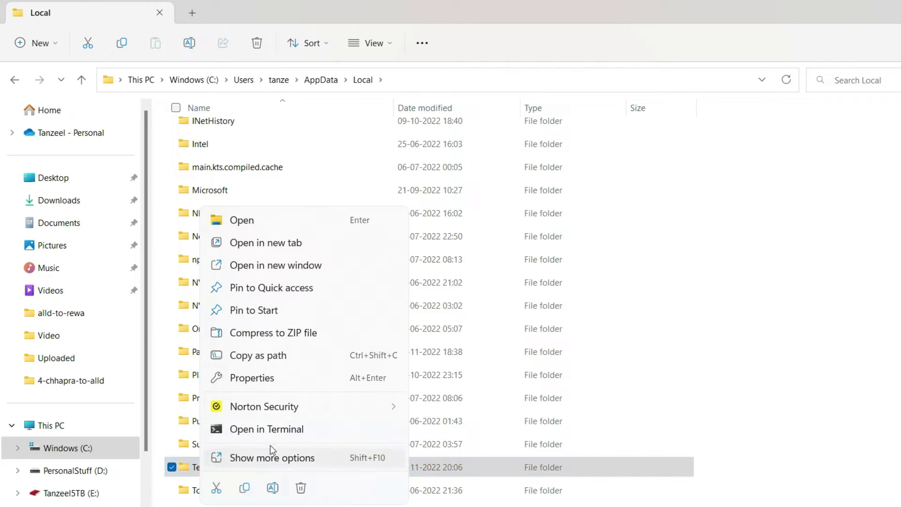
pyautogui.click(307, 379)
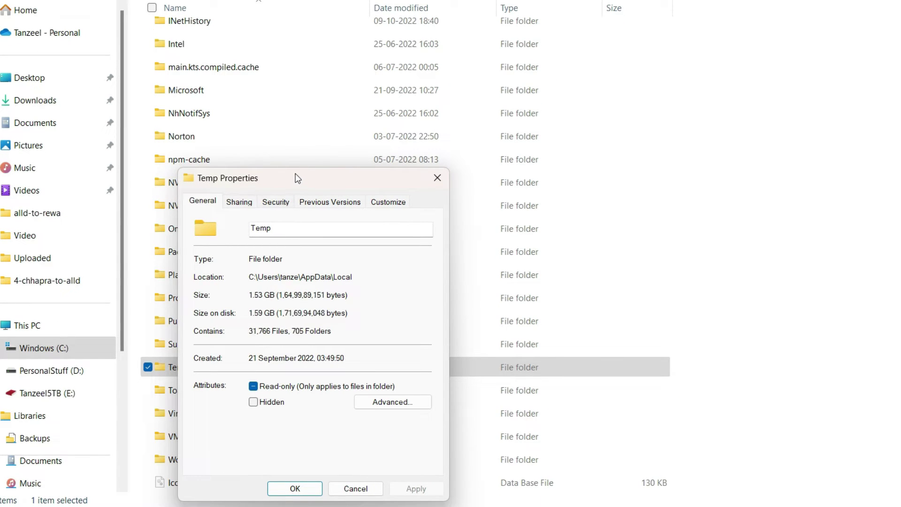
pyautogui.moveTo(295, 174); pyautogui.dragTo(318, 57)
pyautogui.click(305, 84)
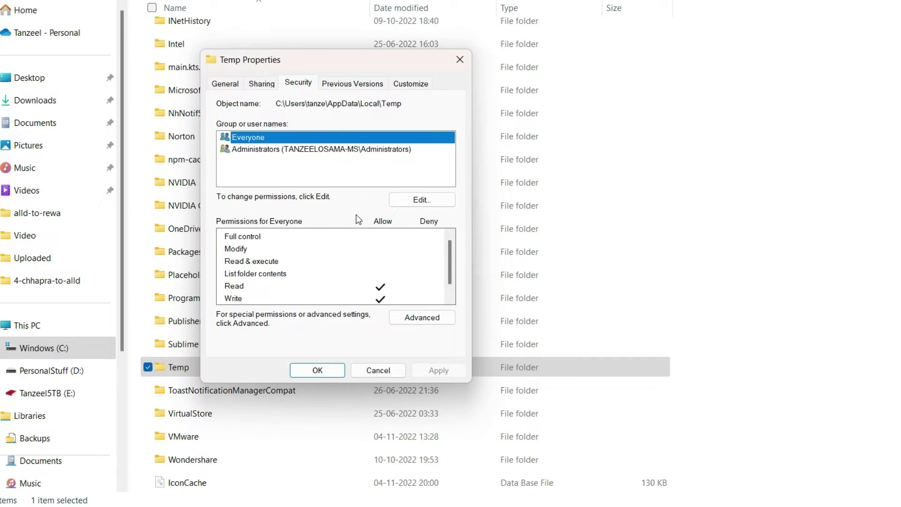
# Start adding a user to the Temp folder's permissions and list all available users and groups with the advanced search
pyautogui.click(408, 201)
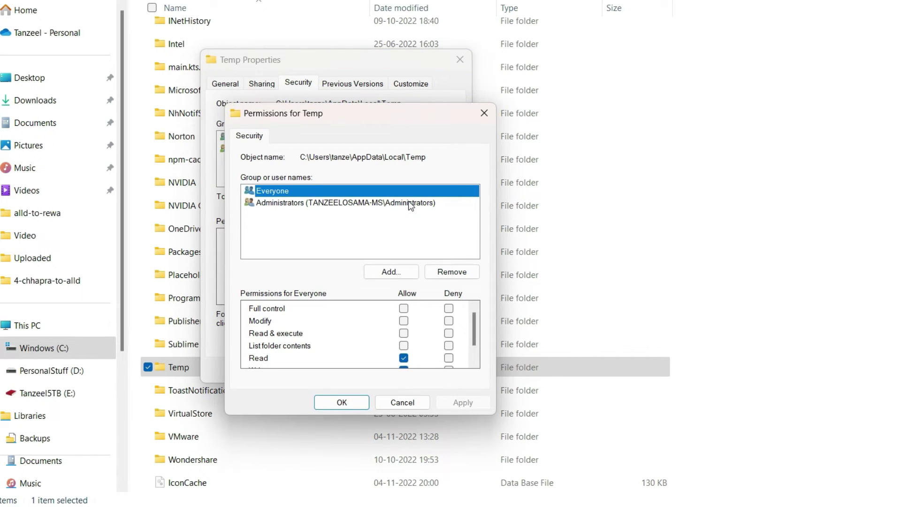
pyautogui.click(401, 277)
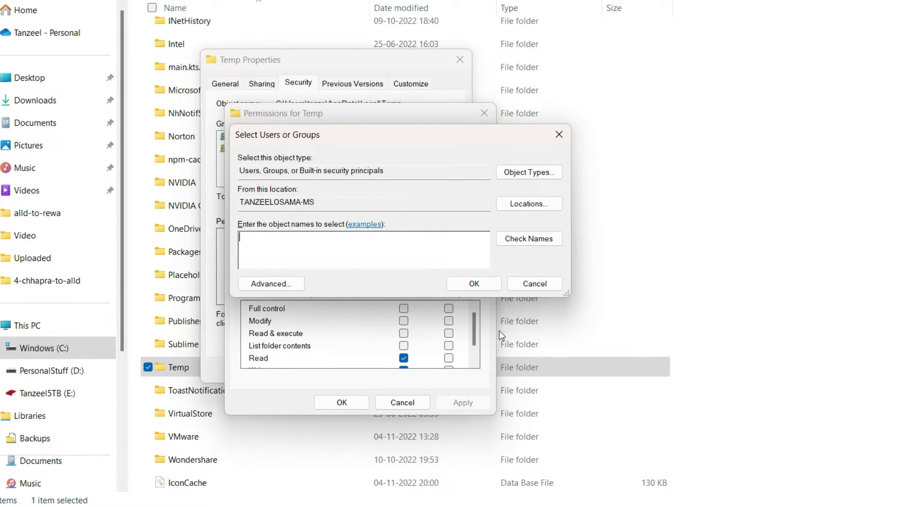
pyautogui.click(280, 283)
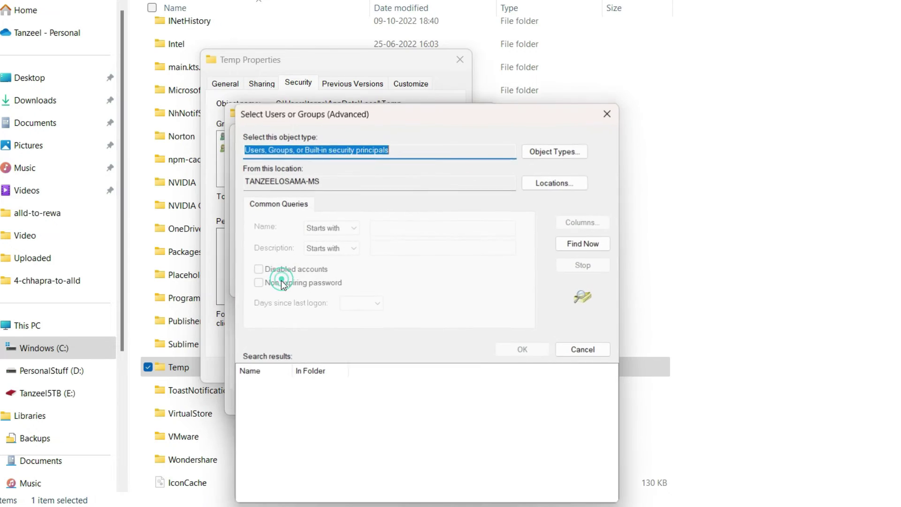
pyautogui.click(584, 246)
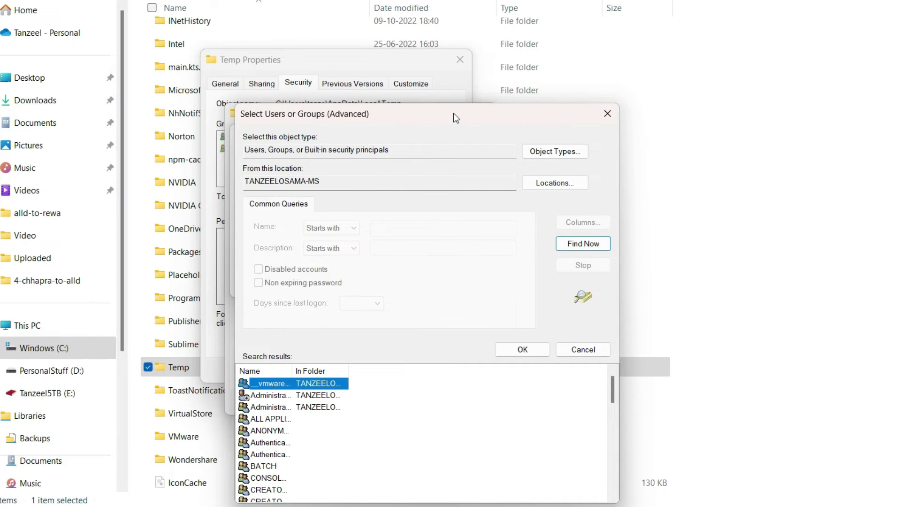
# Widen the Name and In Folder columns and look through the search results for the logged-in user's account
pyautogui.moveTo(453, 113); pyautogui.dragTo(443, 10)
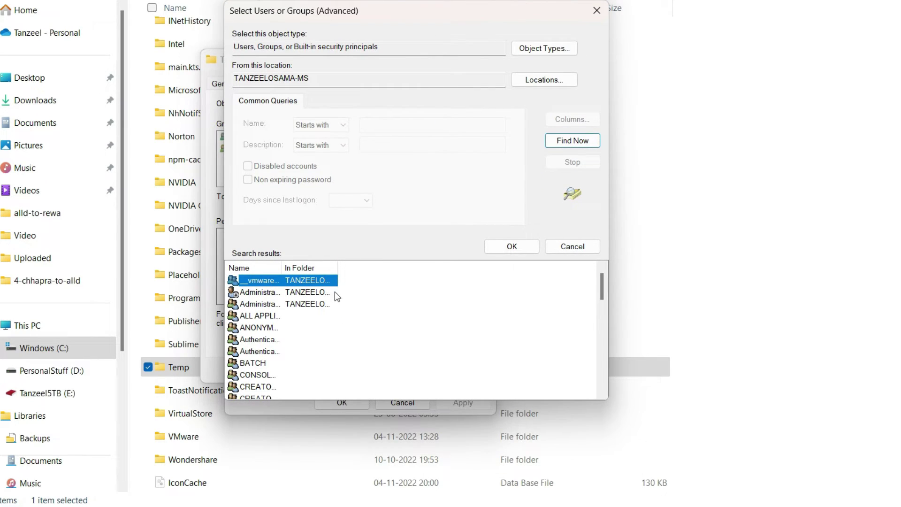
pyautogui.scroll(-2, 328, 301)
pyautogui.moveTo(281, 267); pyautogui.dragTo(364, 266)
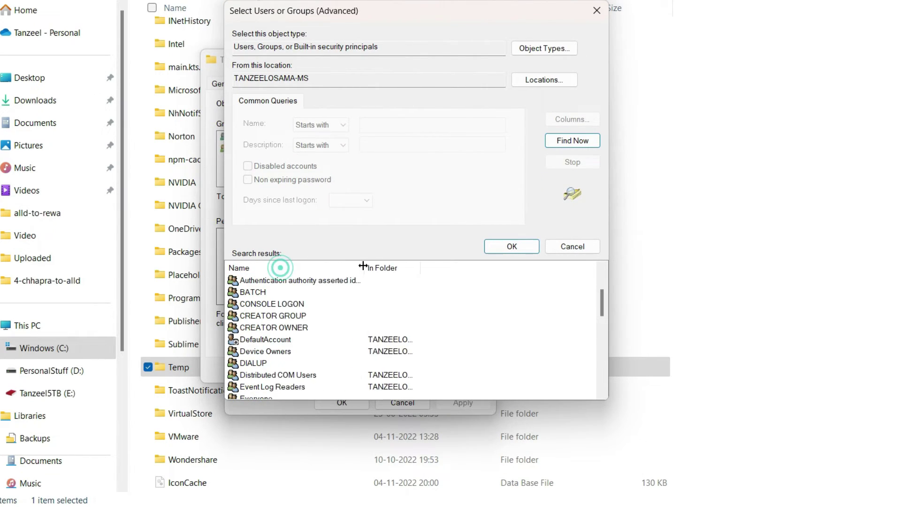
pyautogui.scroll(2, 366, 291)
pyautogui.doubleClick(420, 265)
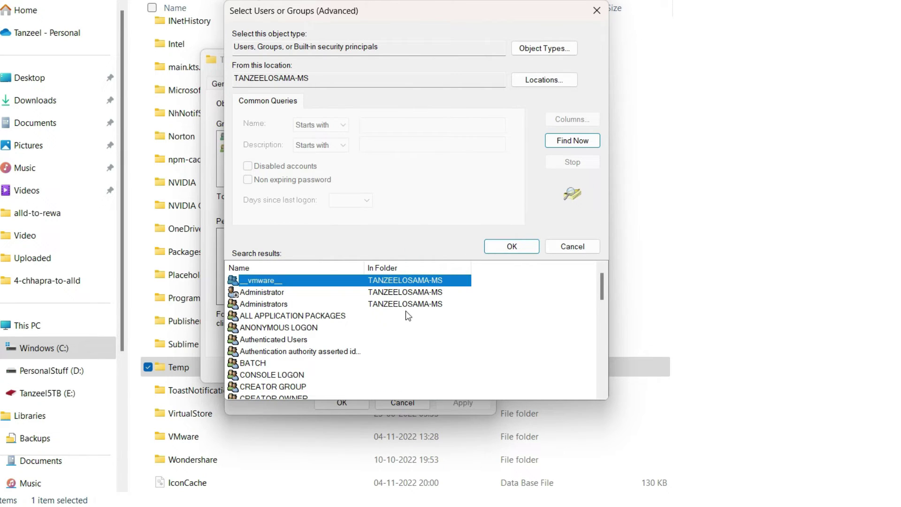
pyautogui.scroll(-2, 407, 316)
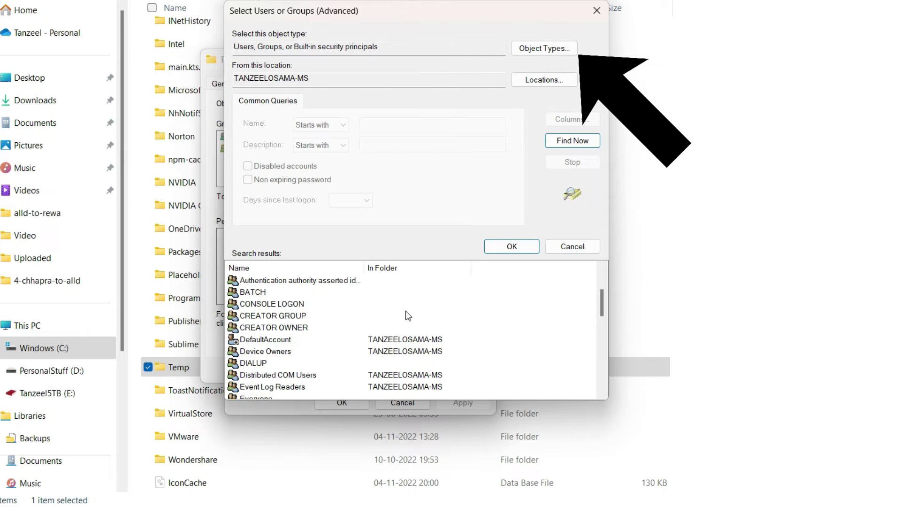
pyautogui.scroll(-6, 407, 311)
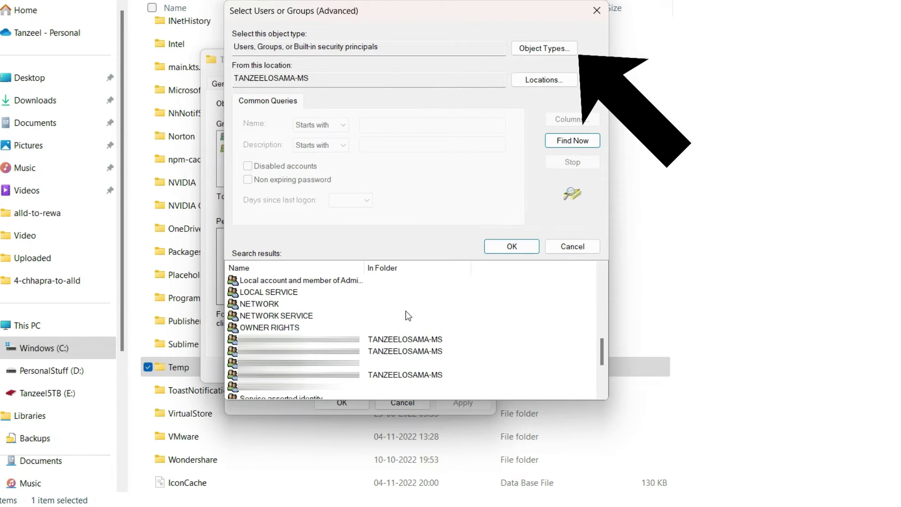
pyautogui.scroll(-3, 406, 311)
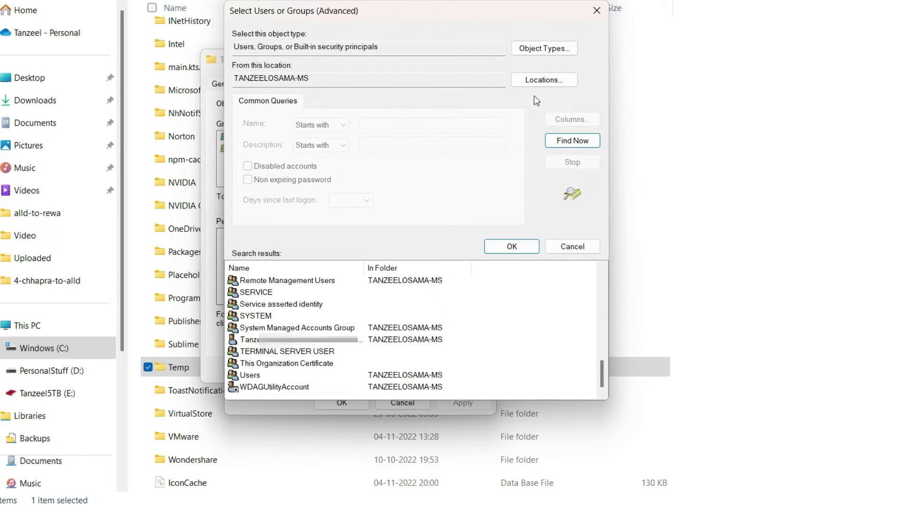
# Limit the object types to Users by excluding Groups, Built-in security principals, and Other objects
pyautogui.click(544, 80)
pyautogui.click(540, 50)
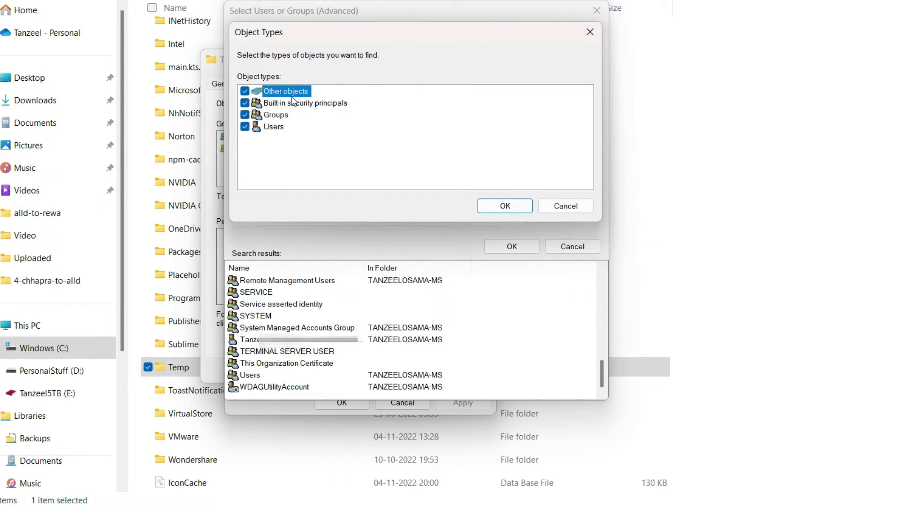
pyautogui.click(244, 115)
pyautogui.click(244, 103)
pyautogui.click(246, 91)
pyautogui.click(501, 207)
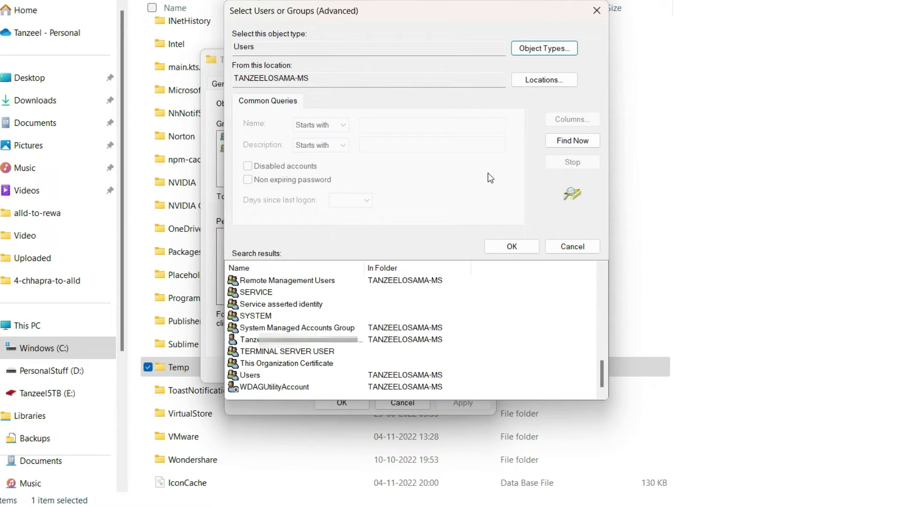
# Search the accounts again and add the logged-in user's account to the Temp folder's permission list
pyautogui.click(580, 142)
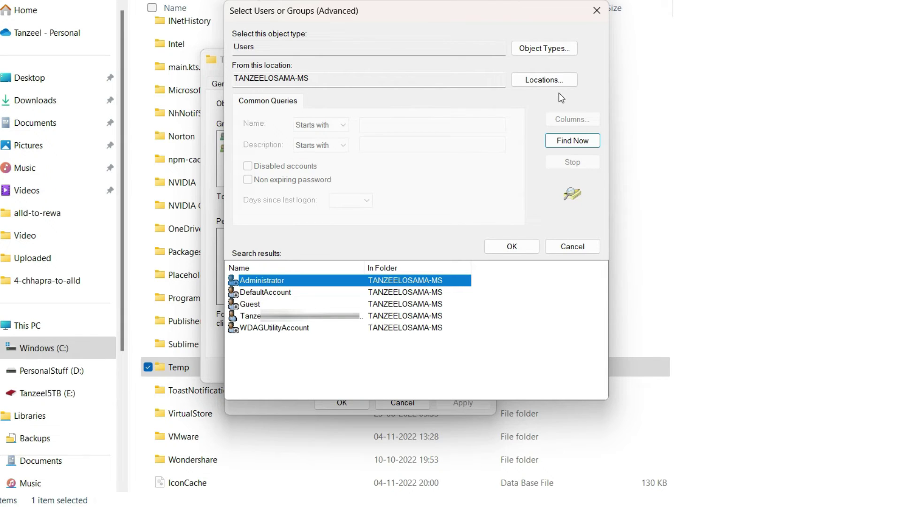
pyautogui.click(316, 317)
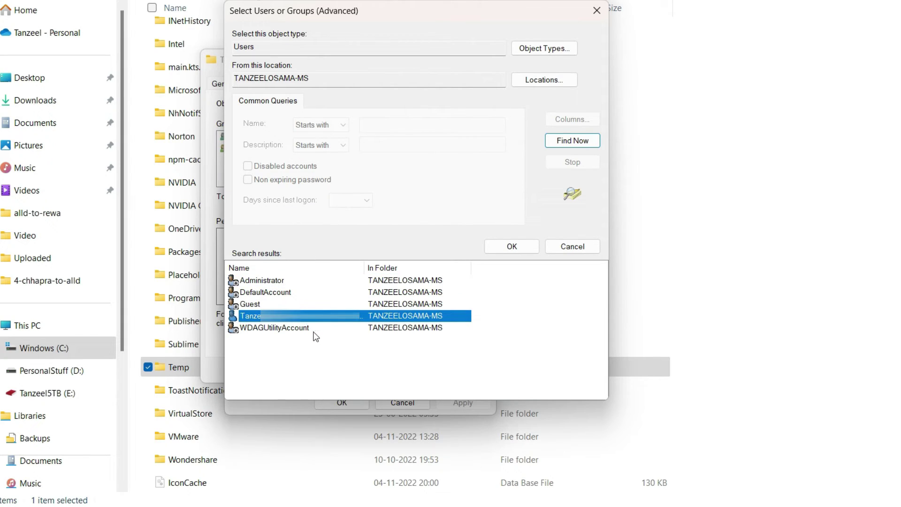
pyautogui.click(512, 246)
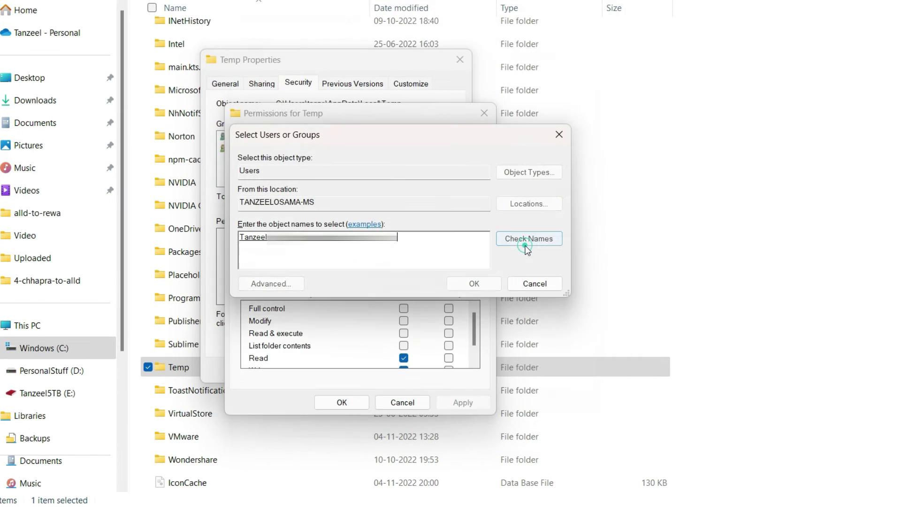
pyautogui.click(493, 283)
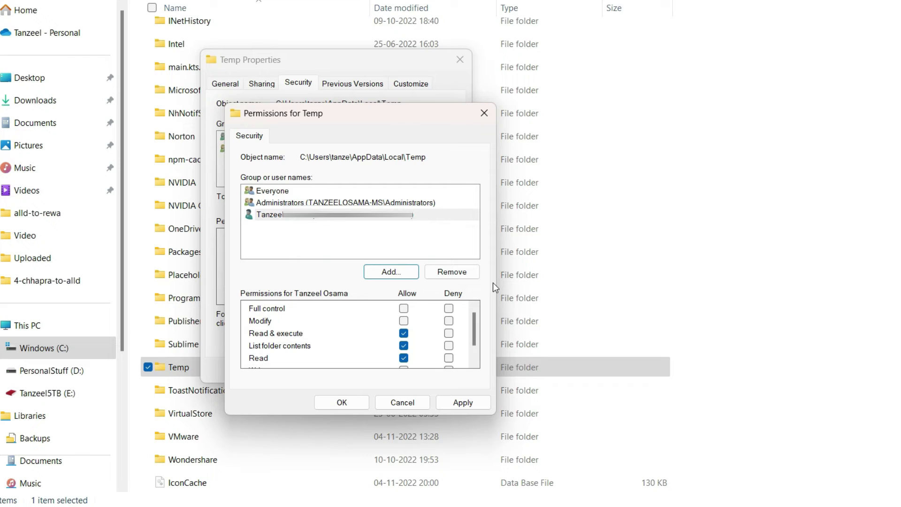
# Allow Full control of the Temp folder for the added user account and apply it, continuing past each access-denied error
pyautogui.click(373, 218)
pyautogui.click(404, 309)
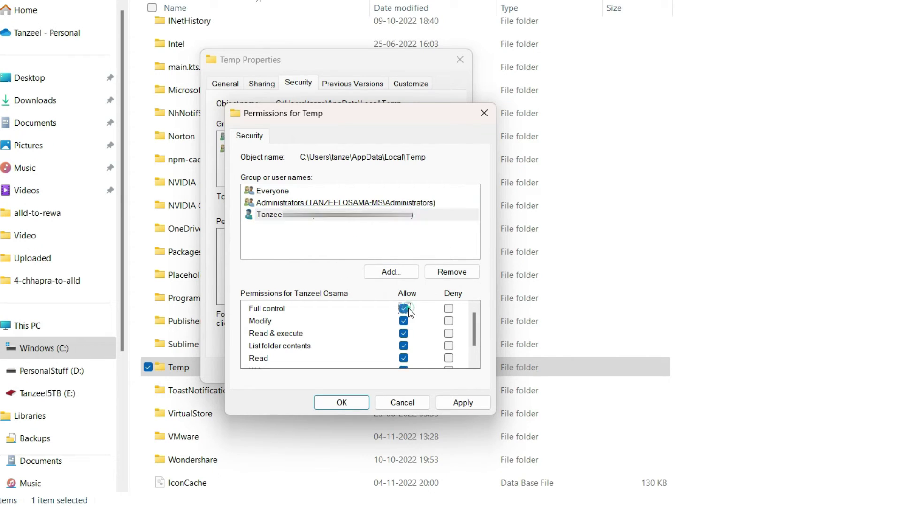
pyautogui.click(463, 402)
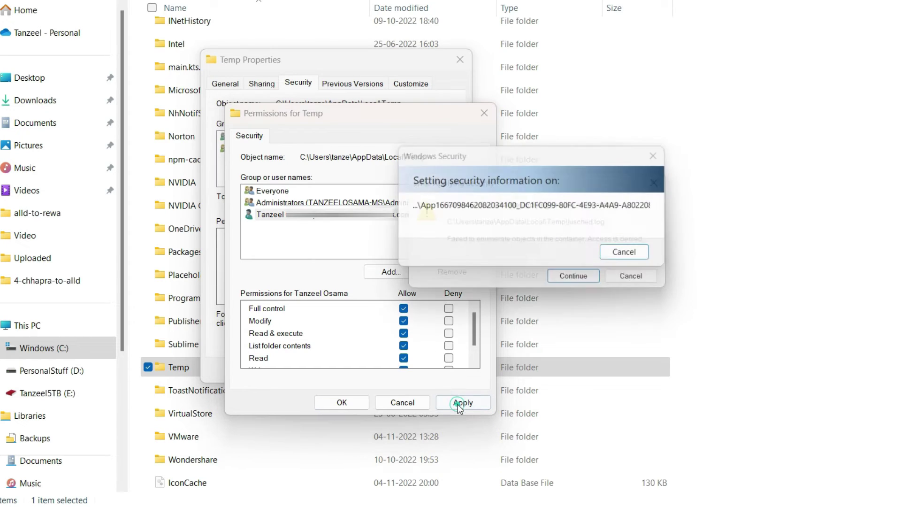
pyautogui.click(566, 280)
pyautogui.click(565, 280)
pyautogui.click(566, 280)
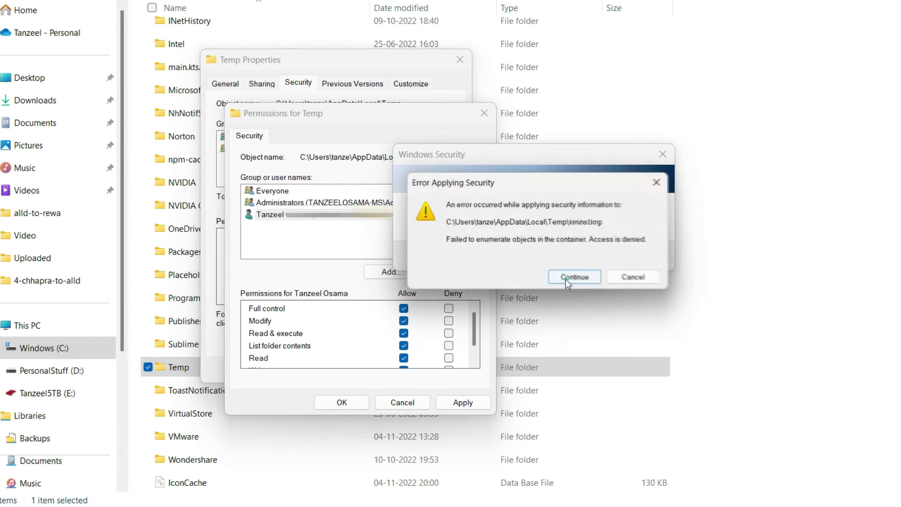
pyautogui.click(565, 280)
pyautogui.click(566, 280)
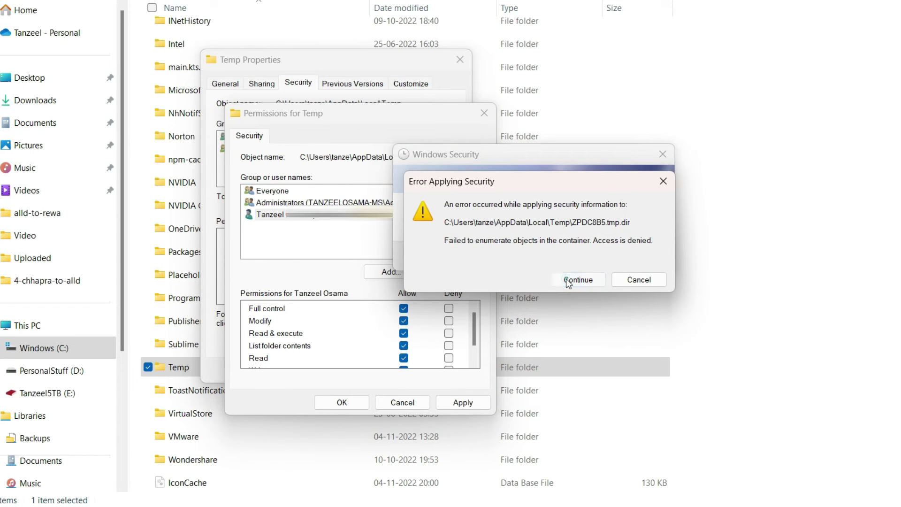
pyautogui.click(566, 277)
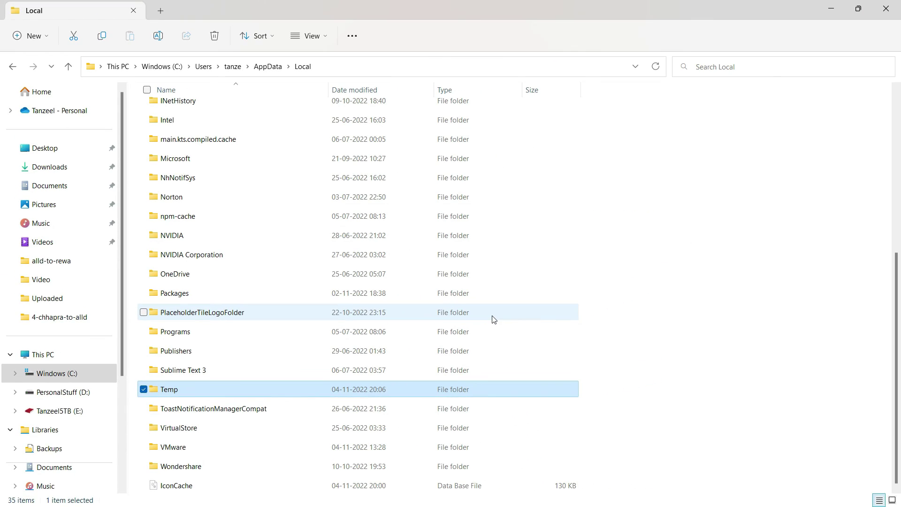
# Test the jdk-19 windows-x64 bin installer from Downloads by advancing to its Destination Folder page, and cancel the setup
pyautogui.click(619, 314)
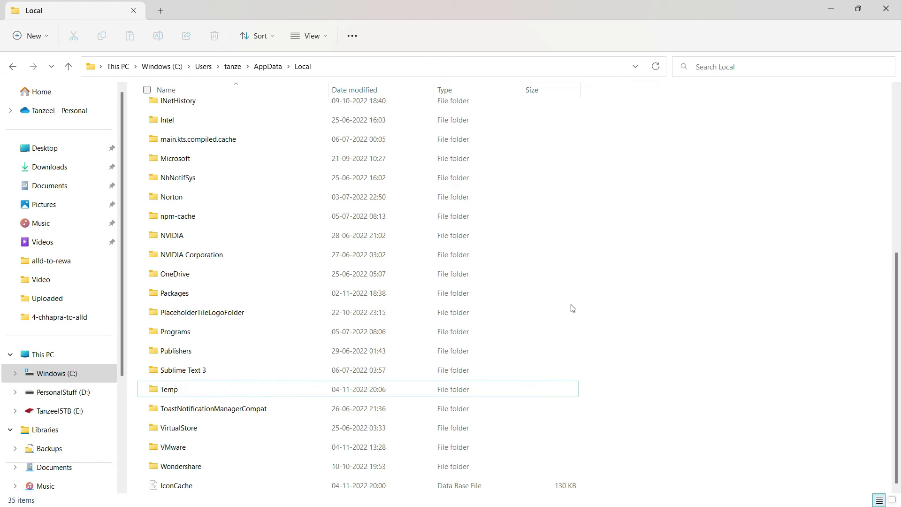
pyautogui.click(51, 172)
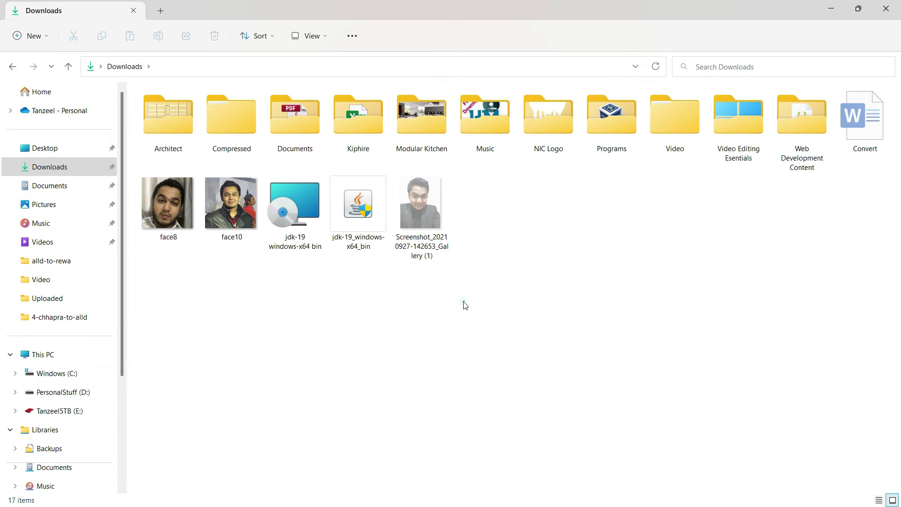
pyautogui.doubleClick(292, 218)
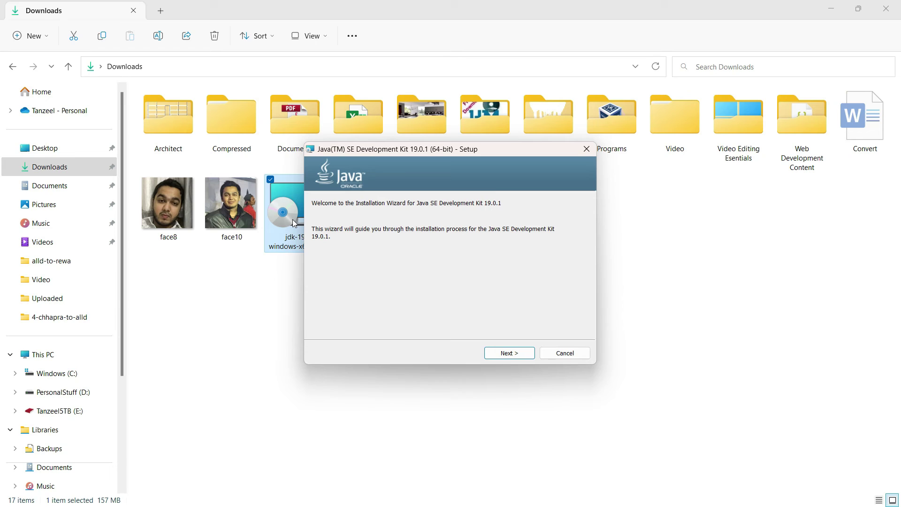
pyautogui.click(526, 359)
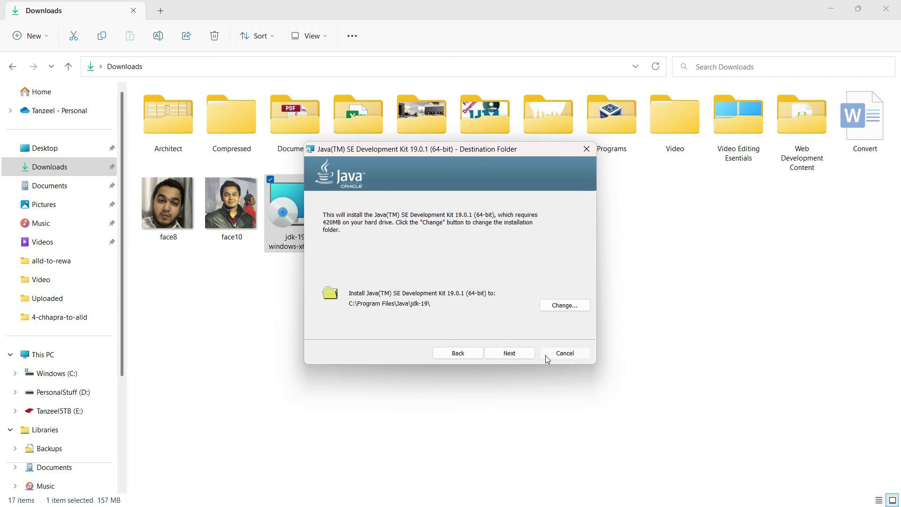
pyautogui.click(548, 360)
pyautogui.click(430, 280)
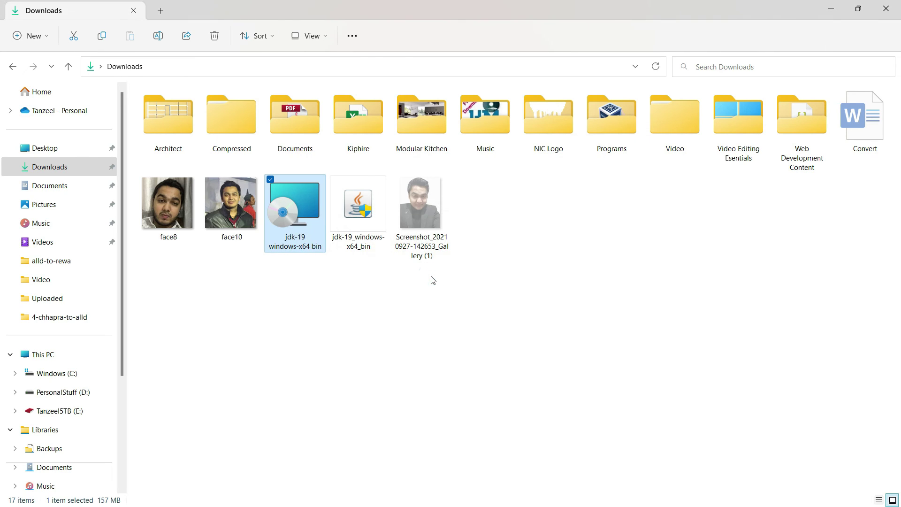